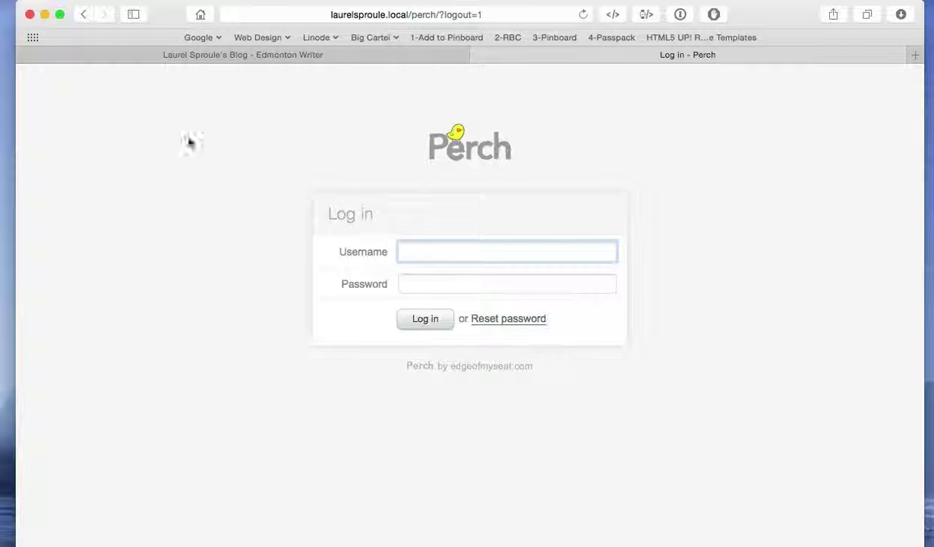
Scroll through the live blog site to check its current posts.
click(204, 57)
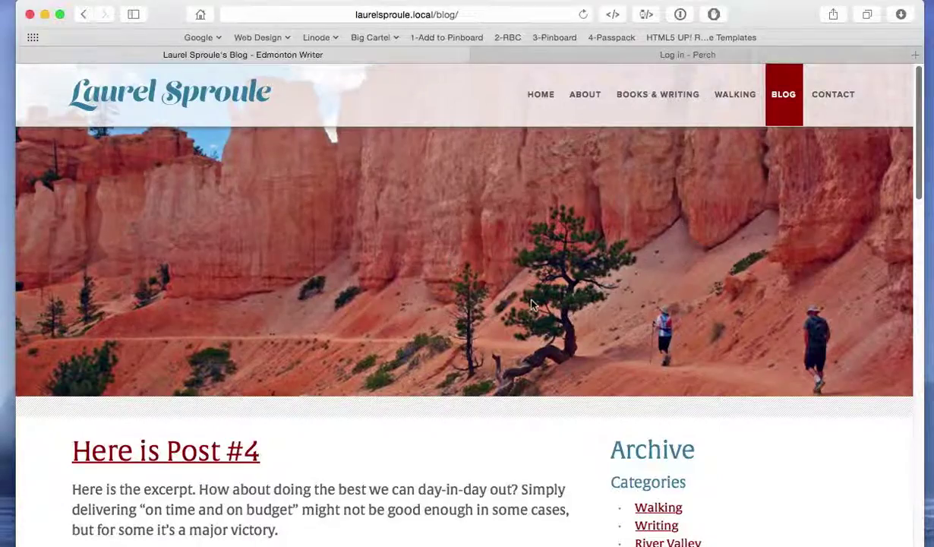
scroll(510, 287, down, 10)
scroll(649, 360, down, 10)
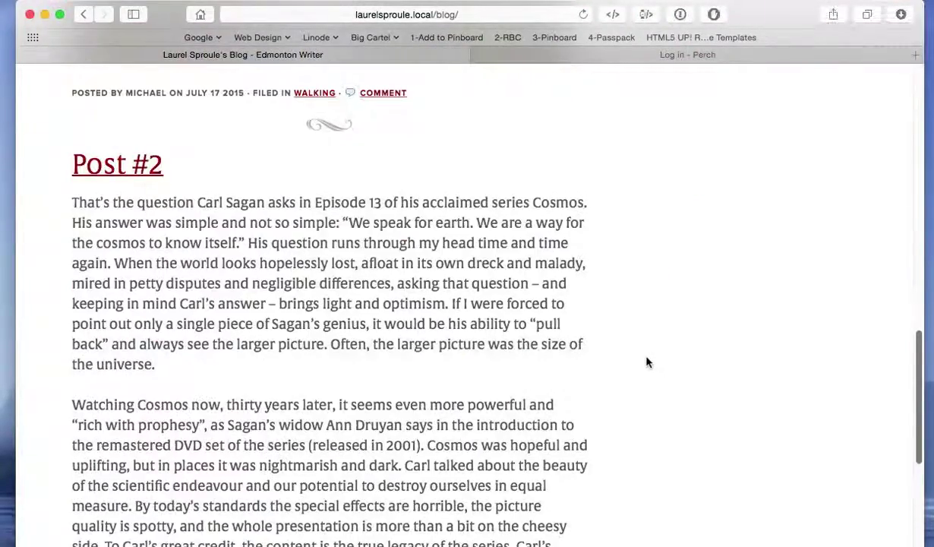
scroll(647, 360, up, 10)
scroll(646, 360, up, 10)
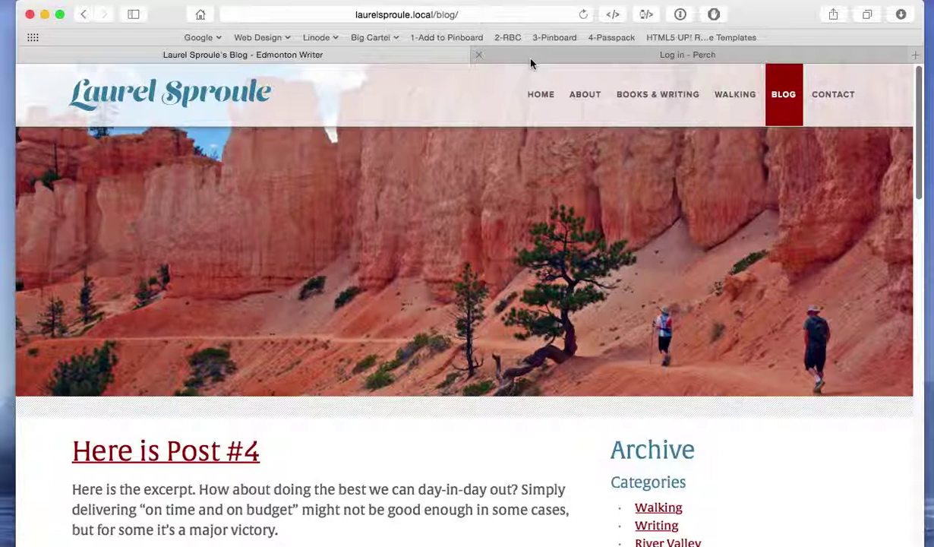
Log in to Perch with the admin username and password, dismissing the 1Password prompt.
click(509, 55)
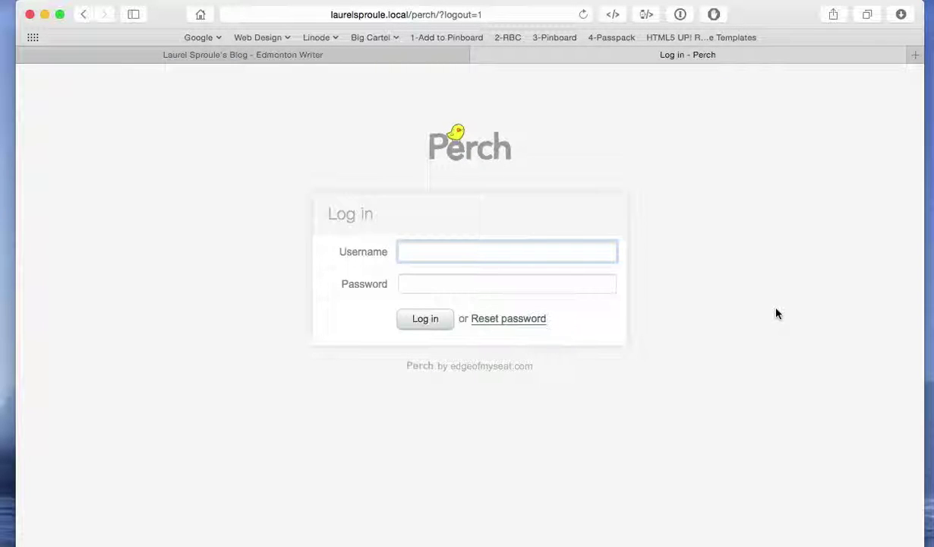
key(Tab)
text(••••••••)
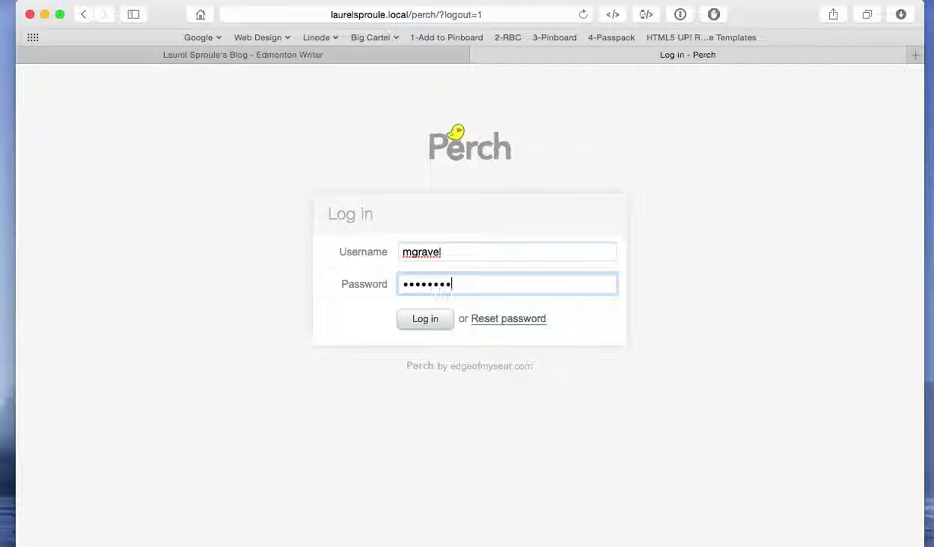
key(Return)
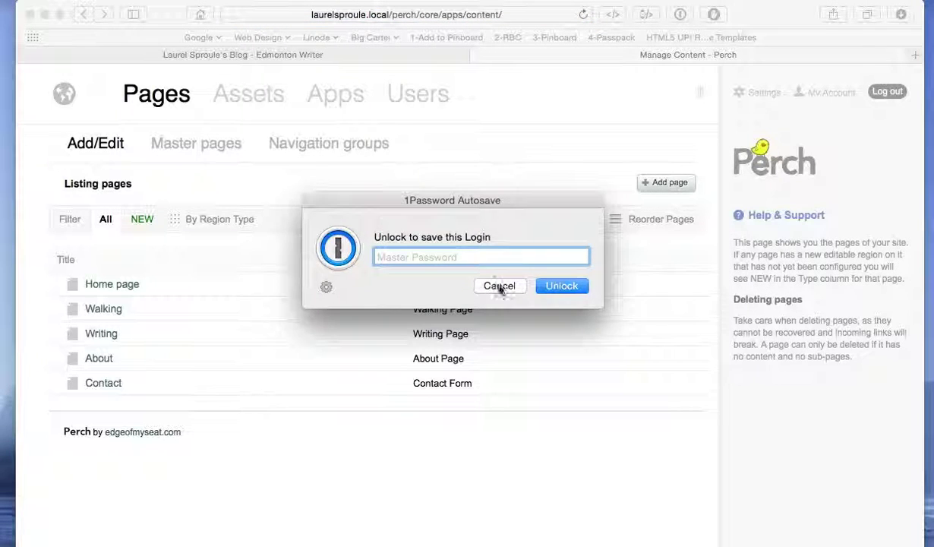
click(499, 287)
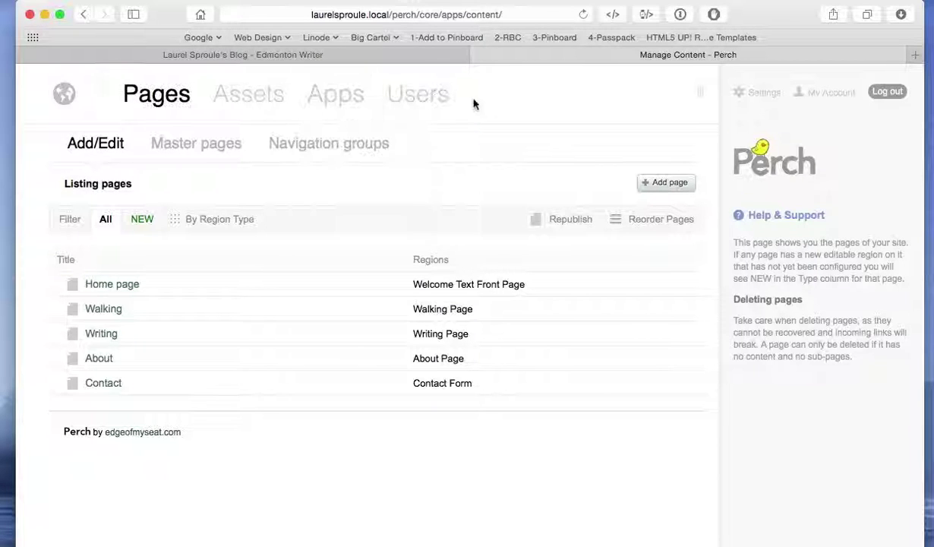
Open the Blog app, confirm the Drafts filter shows no drafts, then list all posts again.
mouse_move(324, 98)
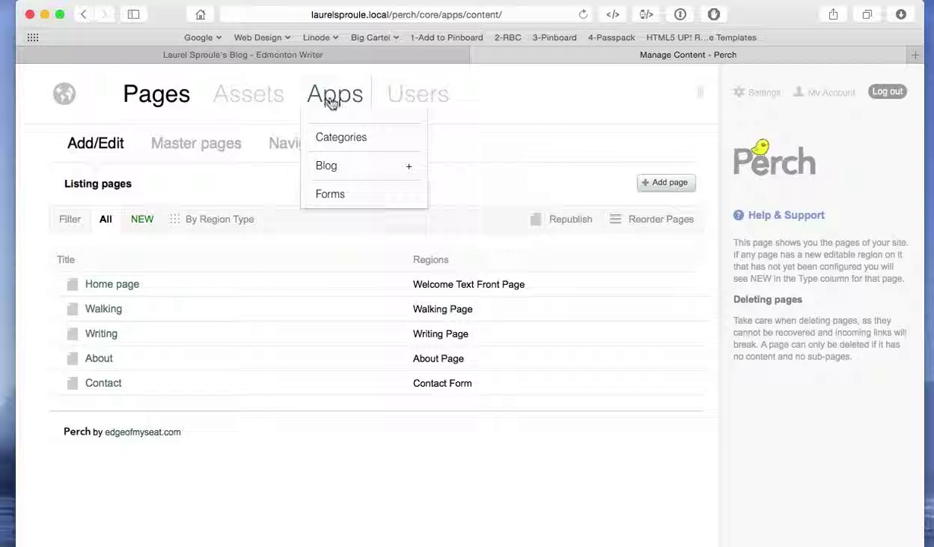
click(330, 169)
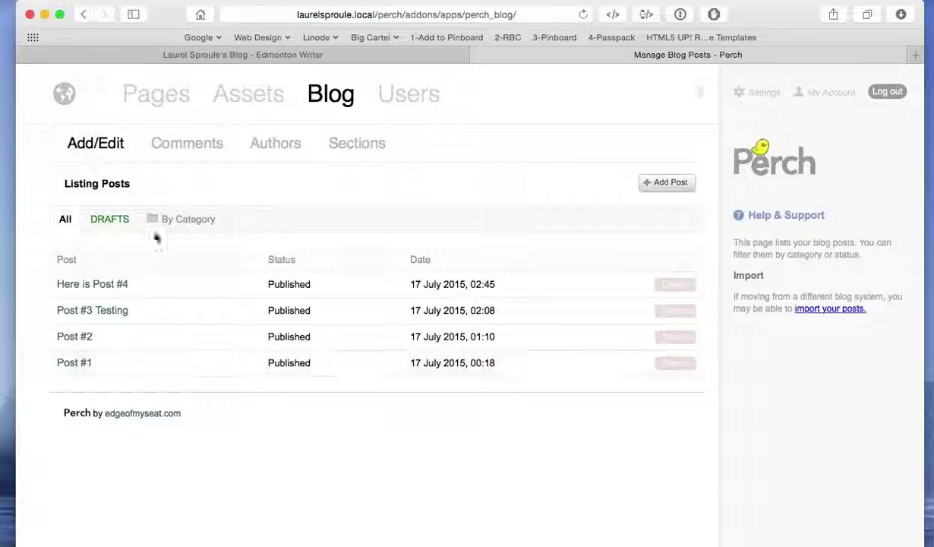
click(109, 219)
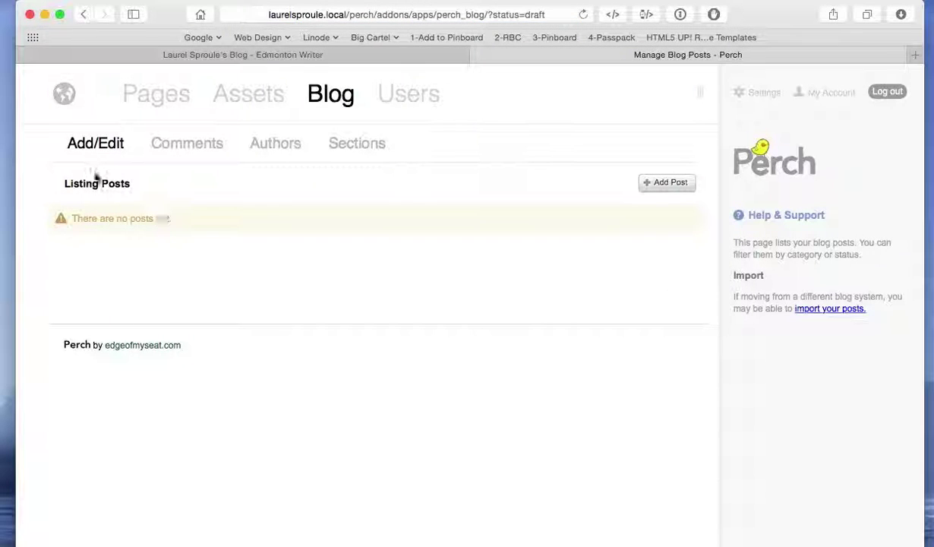
click(94, 146)
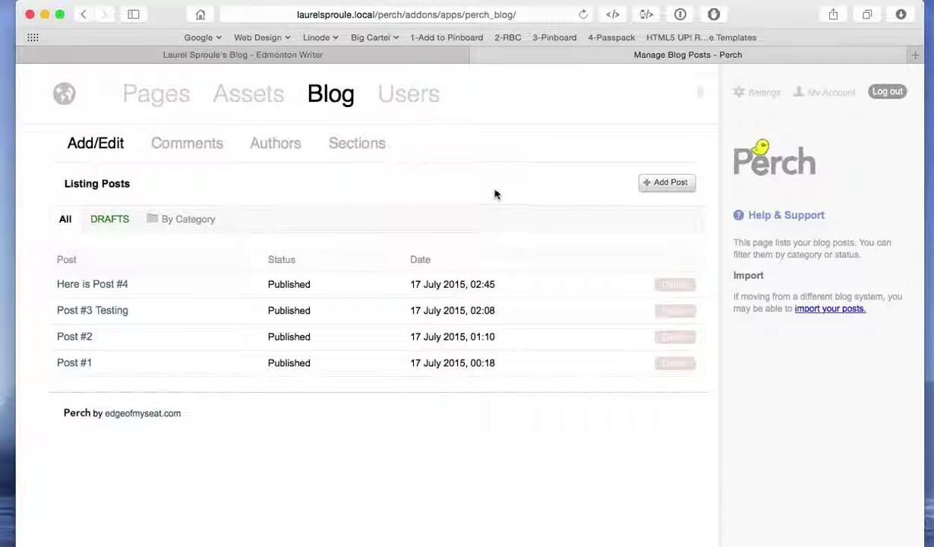
click(677, 186)
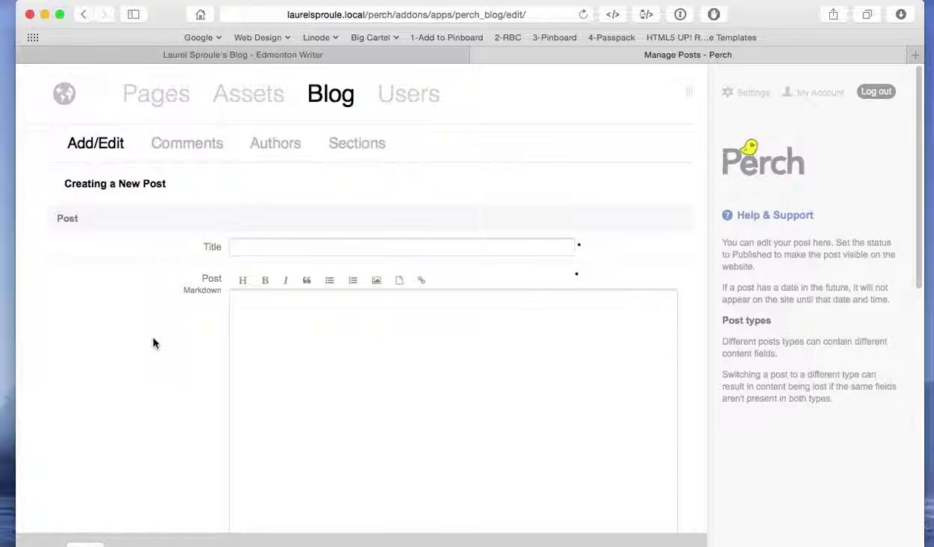
scroll(152, 344, down, 2)
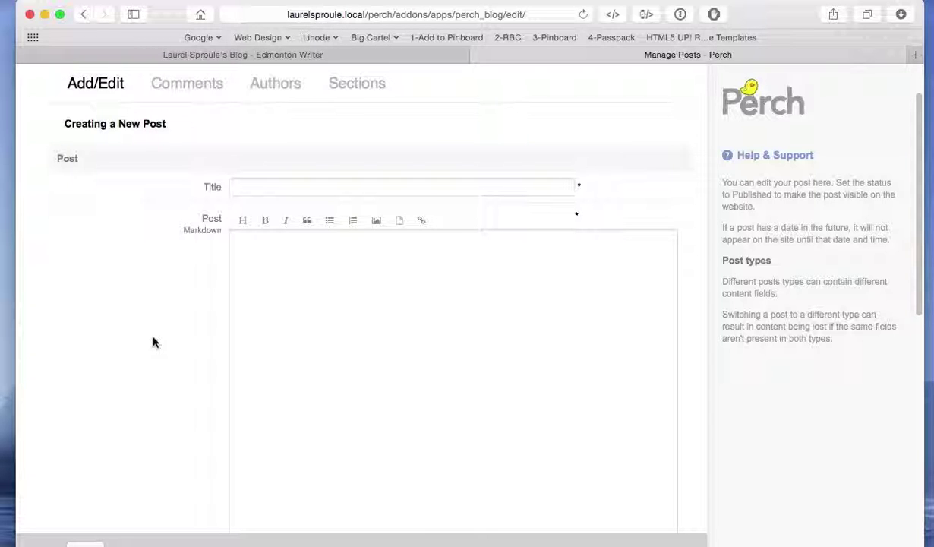
scroll(155, 342, down, 5)
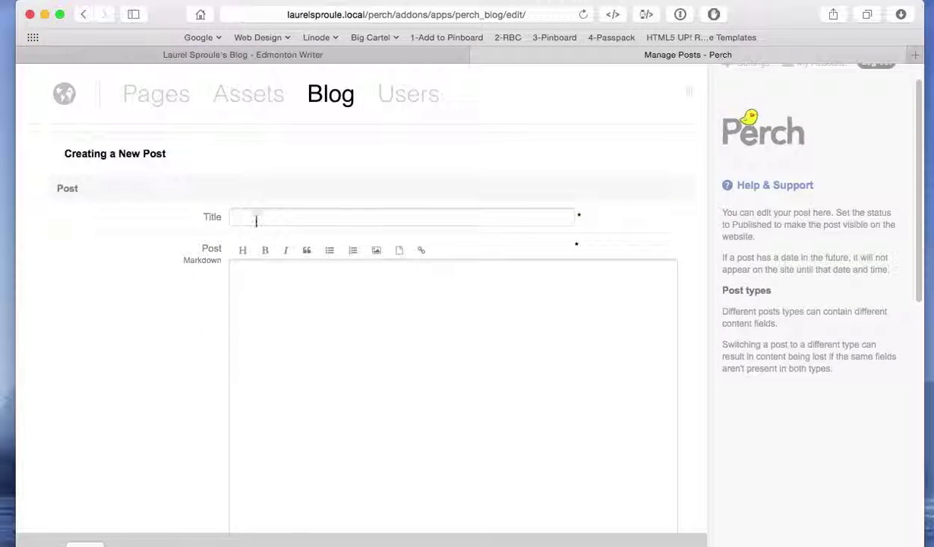
click(250, 217)
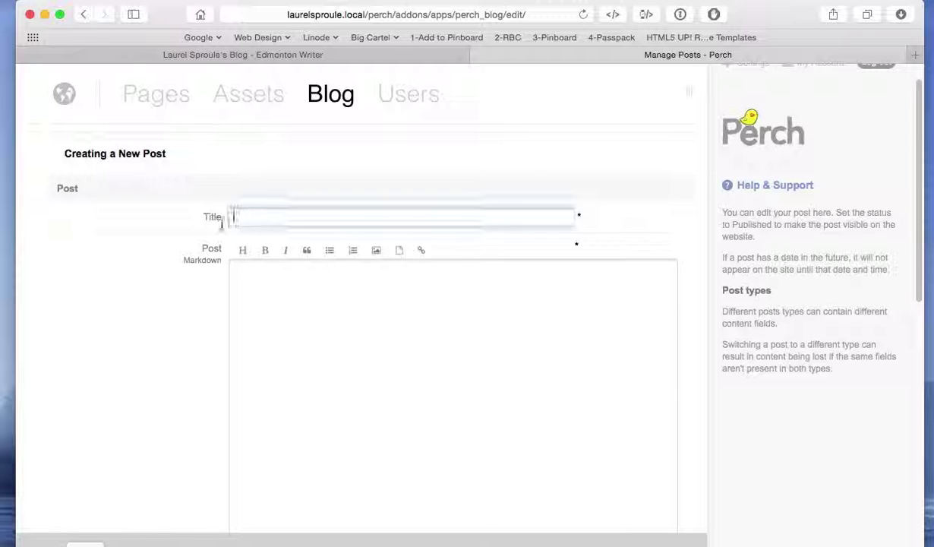
click(260, 310)
scroll(160, 372, down, 5)
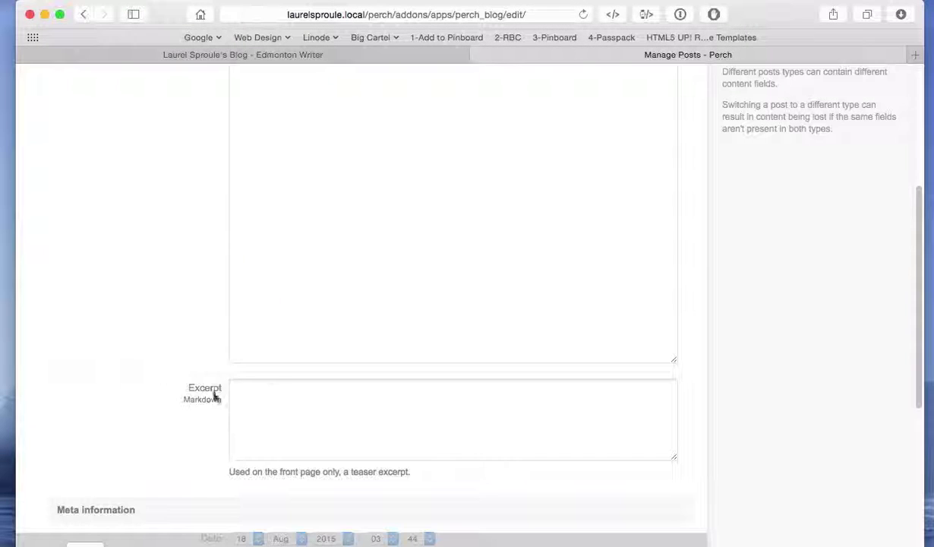
click(266, 383)
click(164, 317)
scroll(173, 341, down, 3)
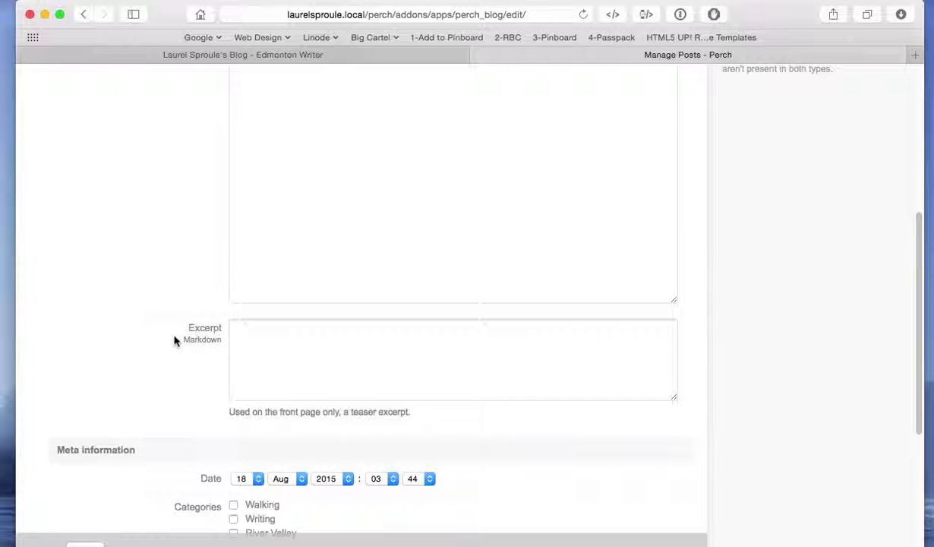
scroll(816, 339, down, 5)
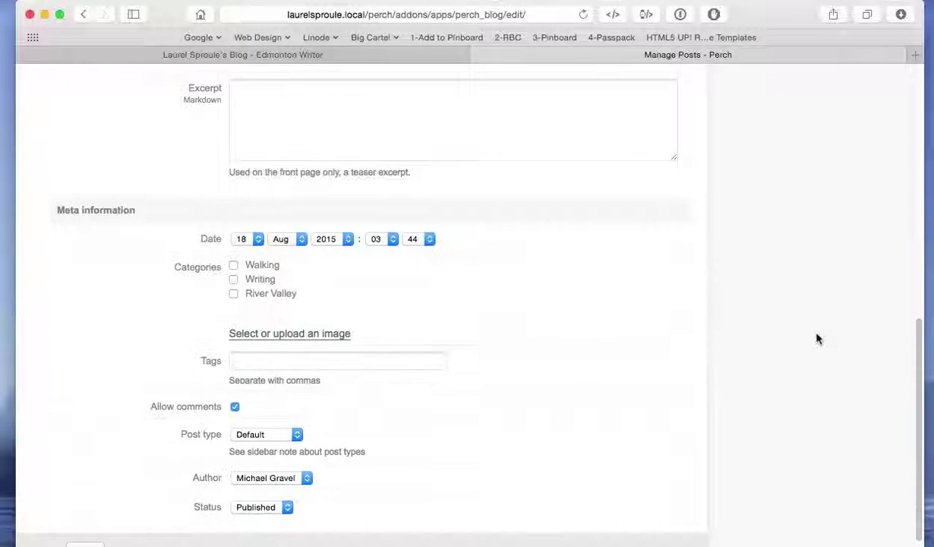
scroll(816, 339, up, 3)
scroll(816, 339, up, 4)
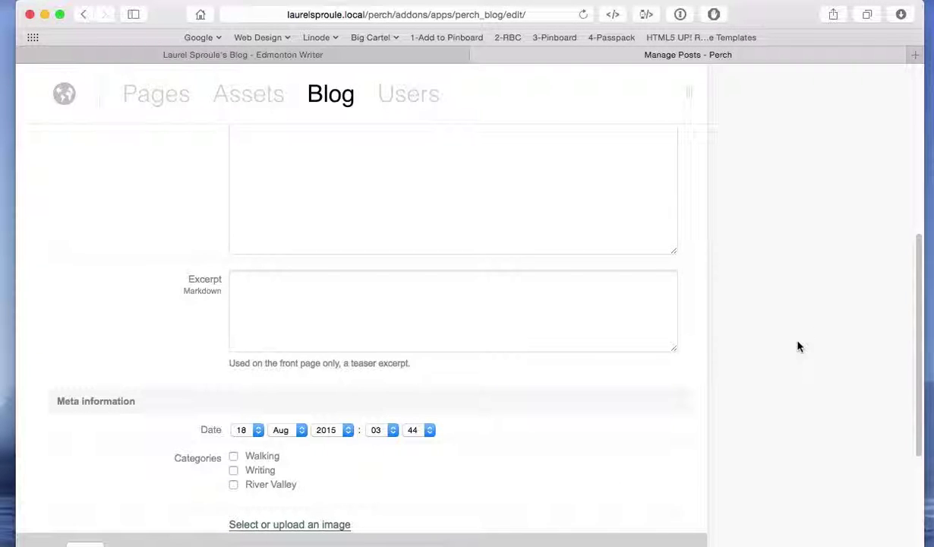
scroll(798, 343, up, 10)
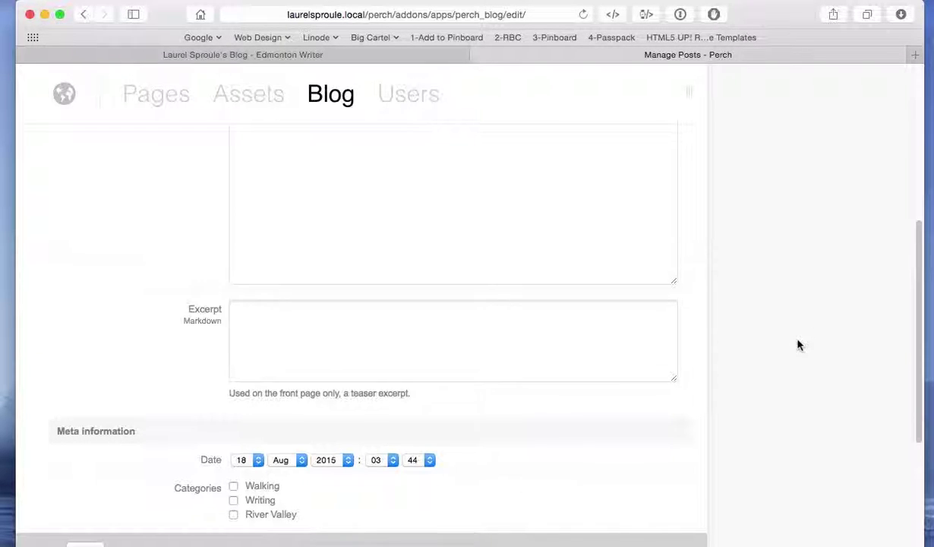
scroll(318, 358, down, 5)
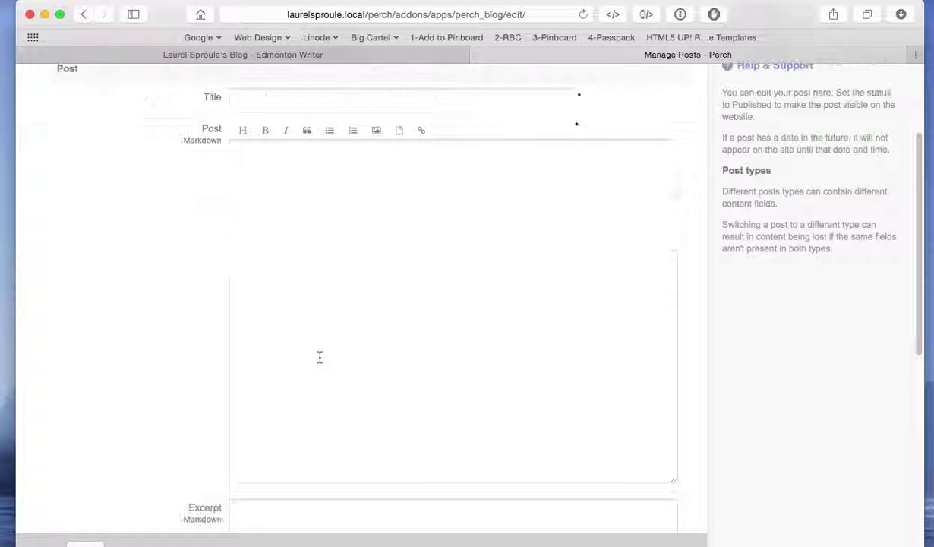
scroll(320, 356, down, 4)
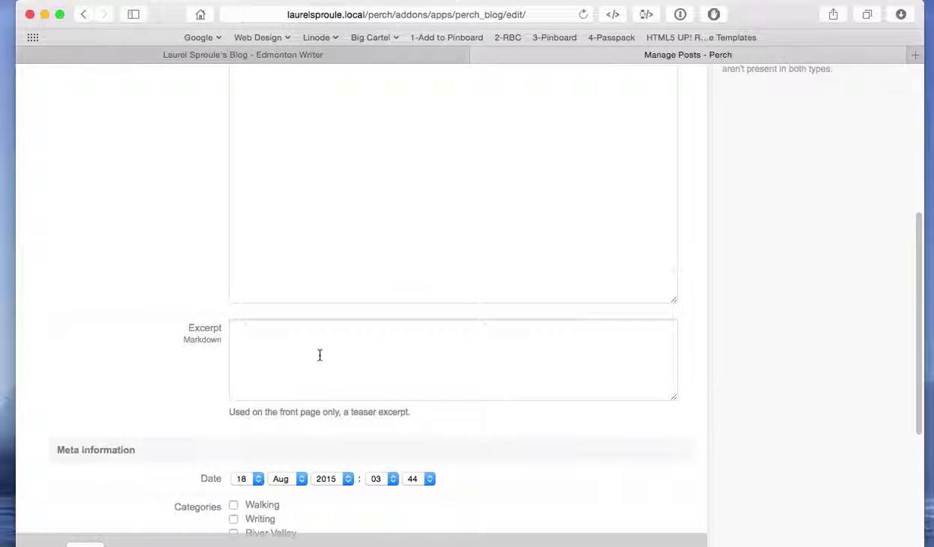
scroll(140, 326, down, 4)
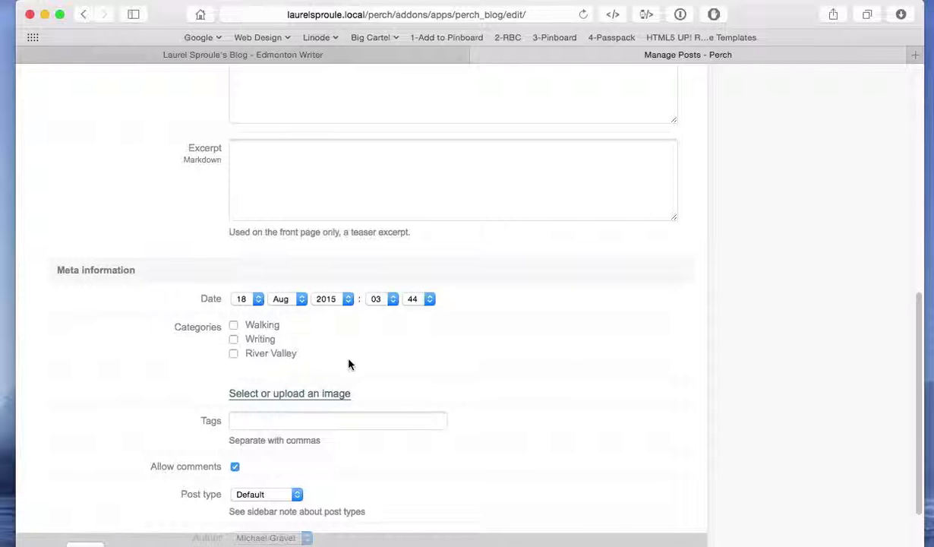
scroll(610, 359, down, 3)
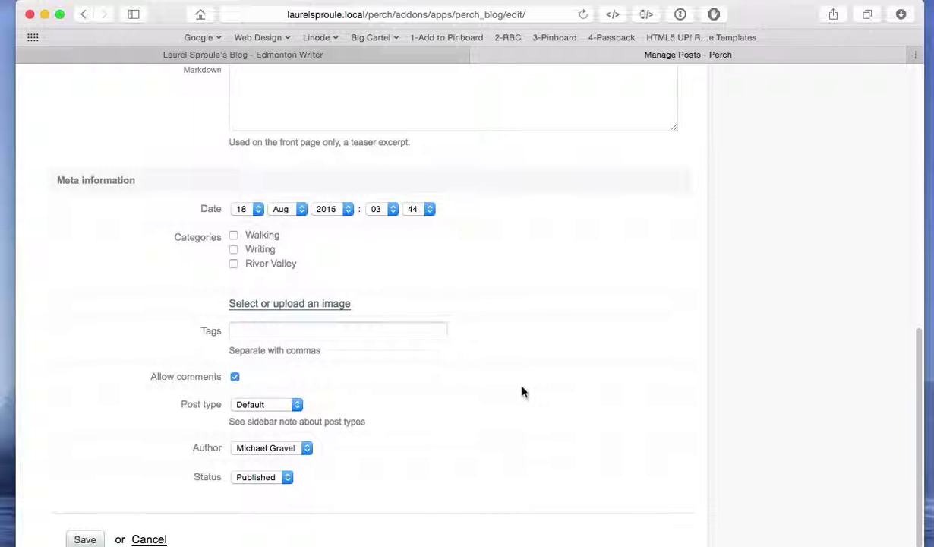
scroll(531, 389, down, 2)
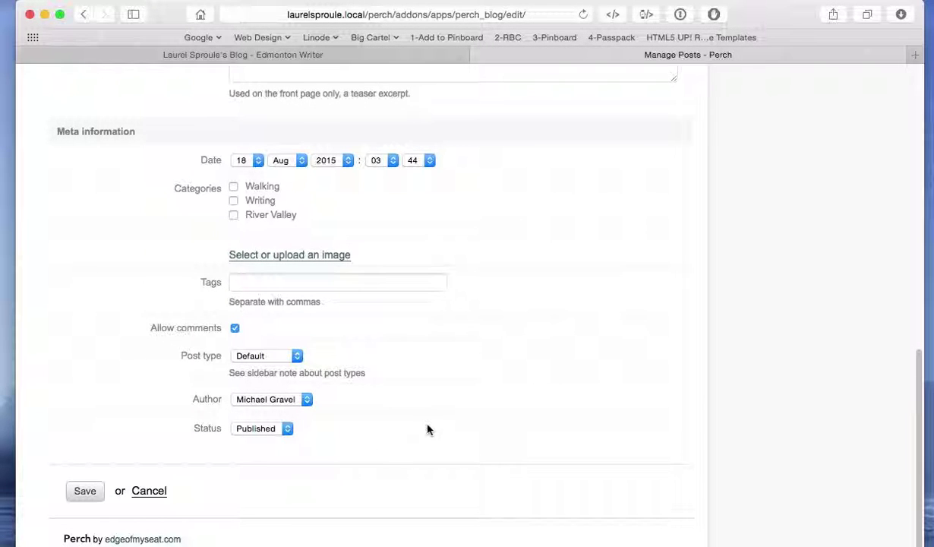
Keep the earlier post's status as Published and save it.
click(288, 429)
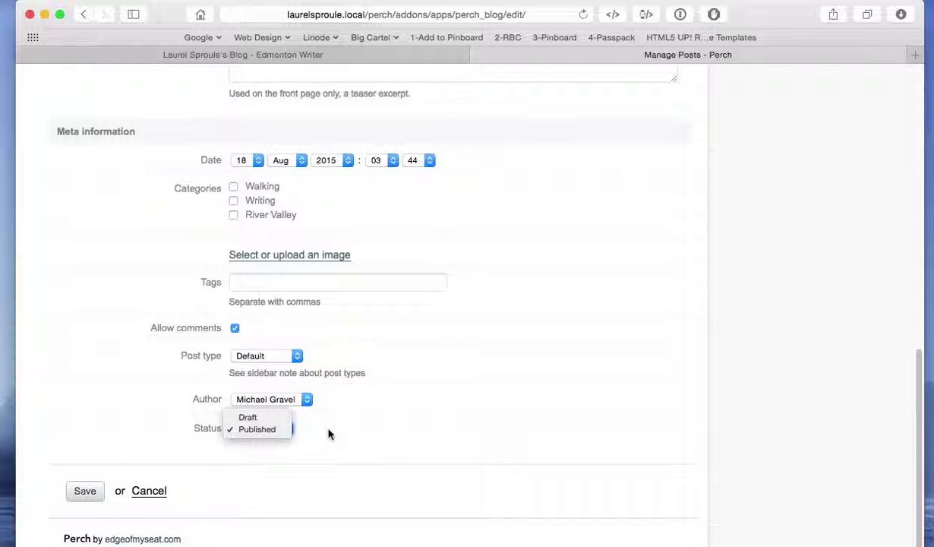
click(328, 433)
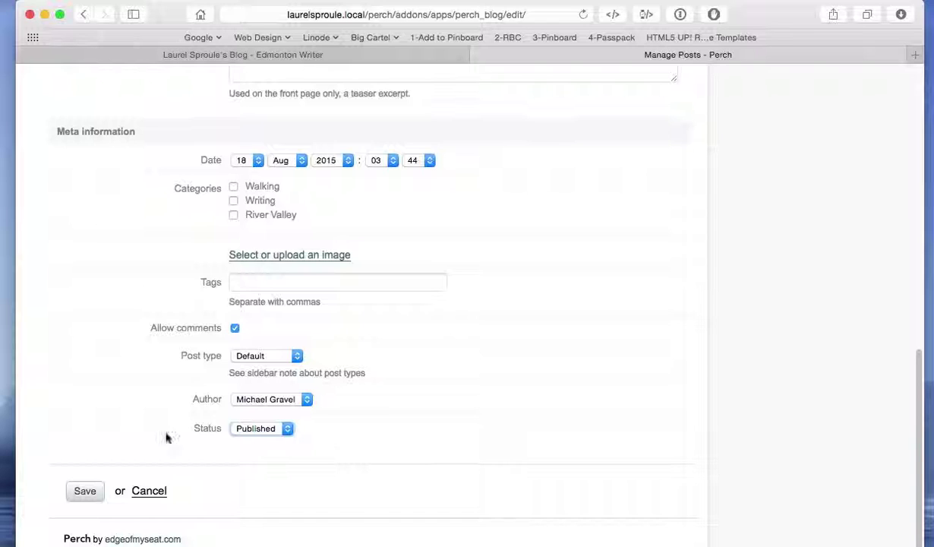
click(85, 494)
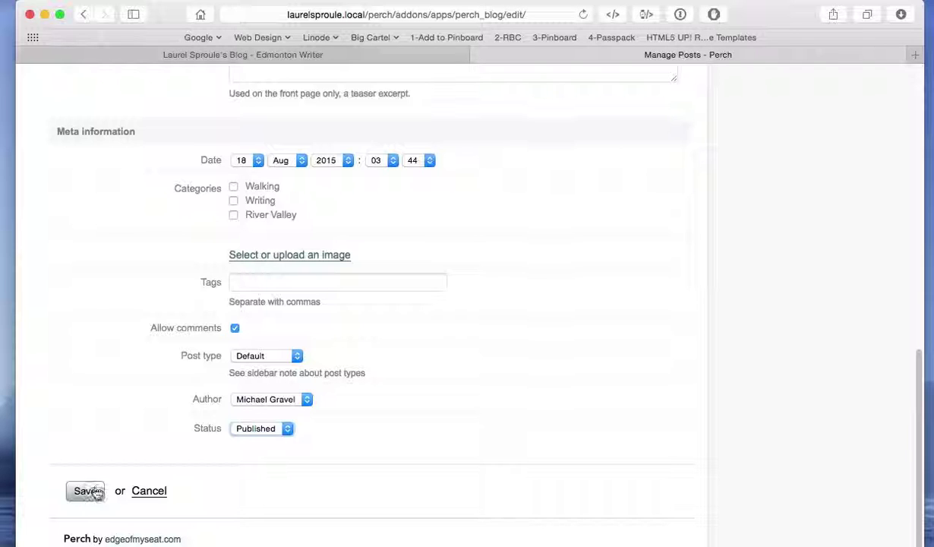
click(85, 490)
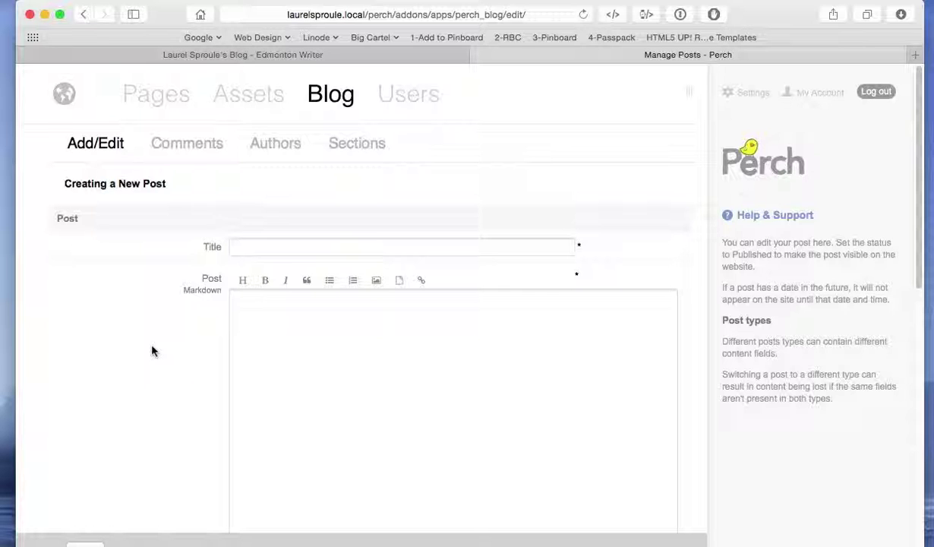
Switch to Finder and open the test-blog document from Training Videos in Pages.
key(super+Tab)
key(super+Tab)
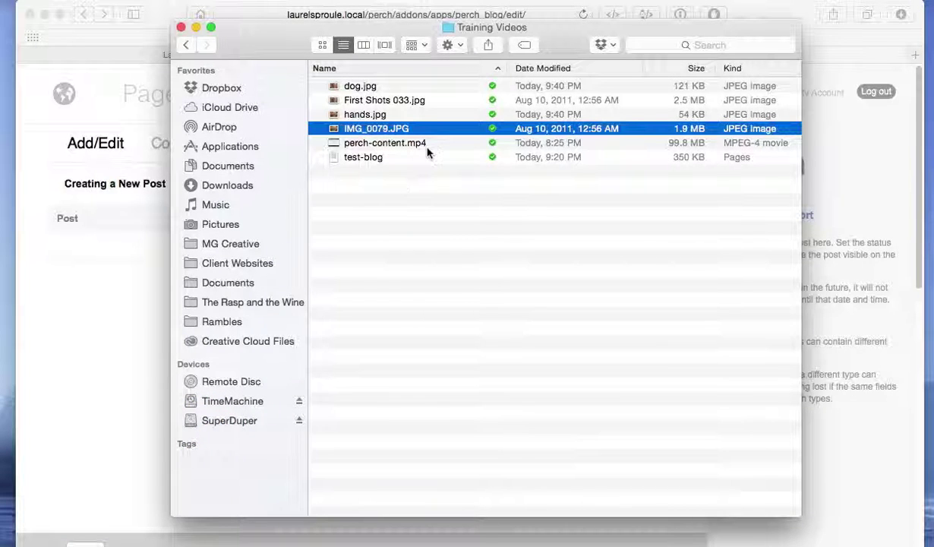
click(371, 158)
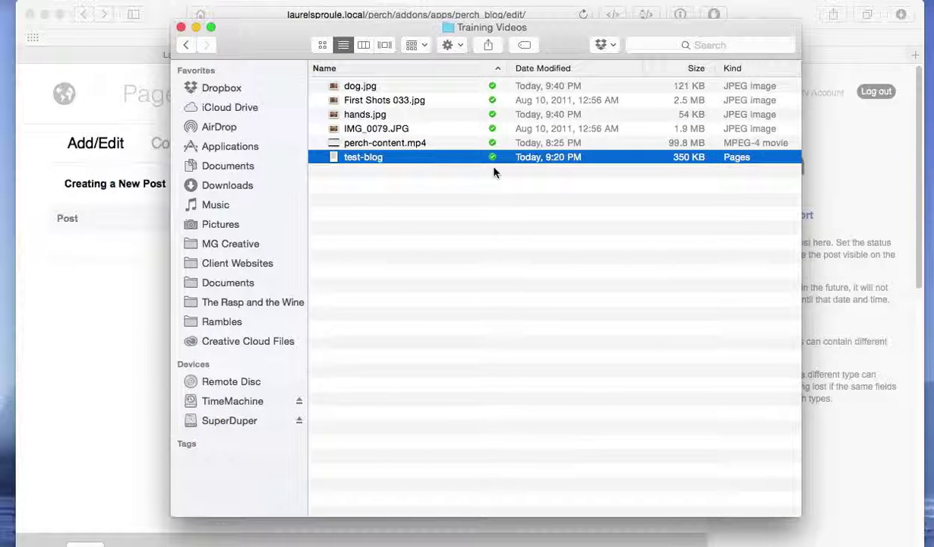
double_click(446, 160)
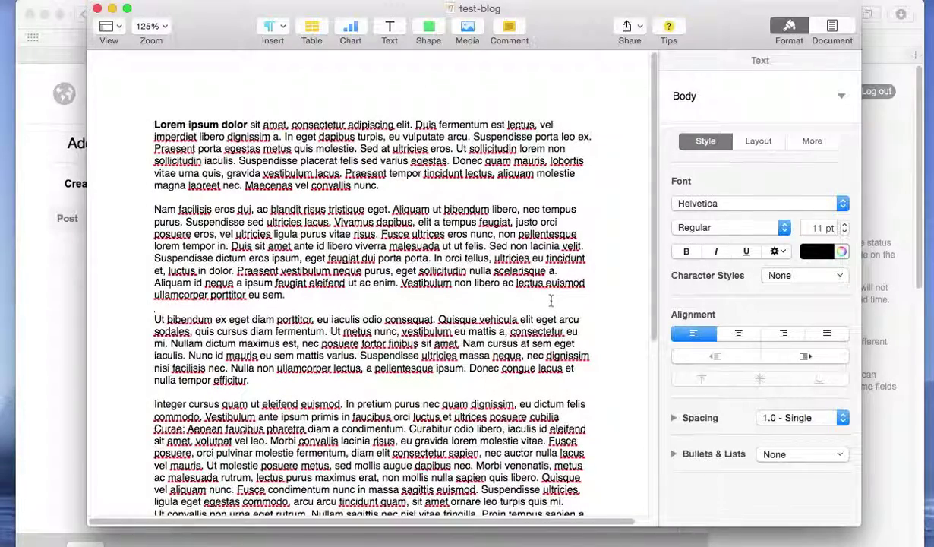
Select and copy all the test-blog text, then switch back to the Perch new-post page.
scroll(456, 300, down, 10)
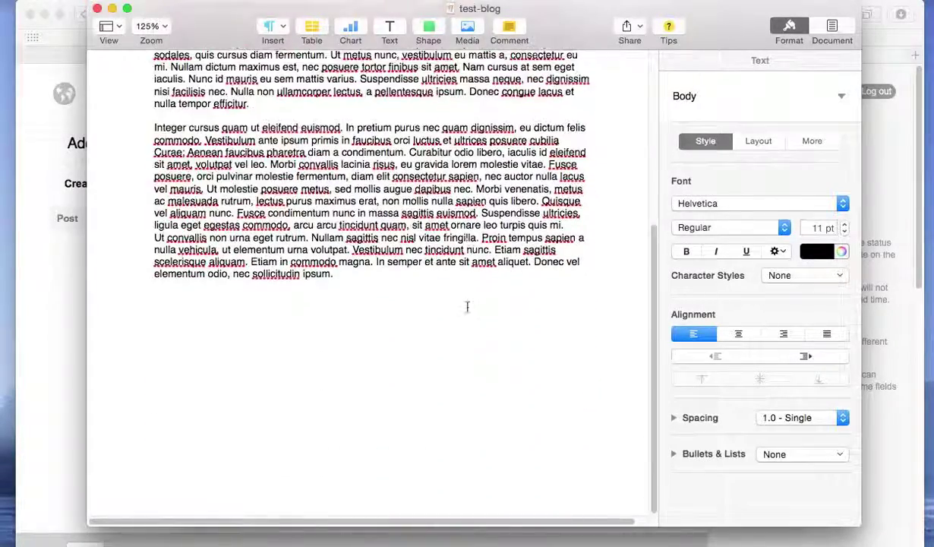
scroll(467, 311, up, 10)
scroll(467, 312, down, 5)
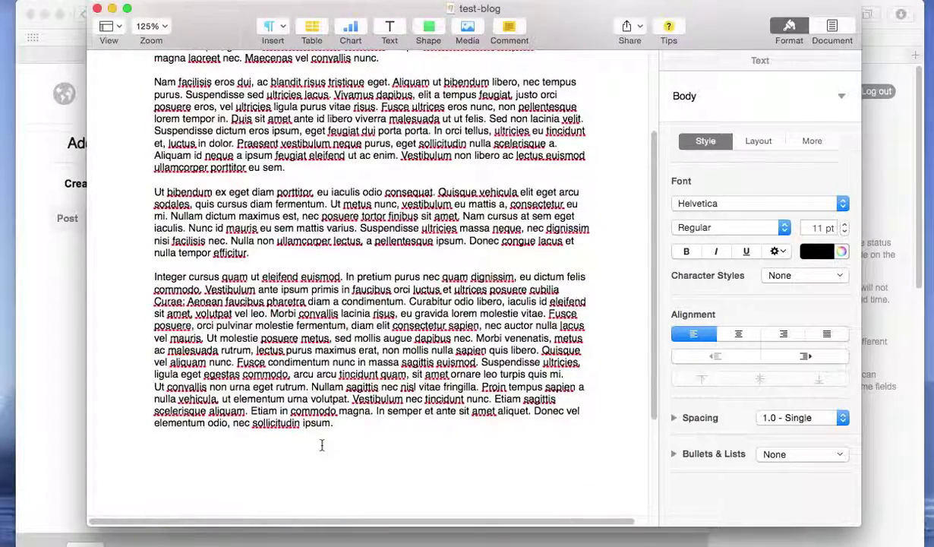
click(322, 446)
key(super+a)
scroll(379, 417, up, 5)
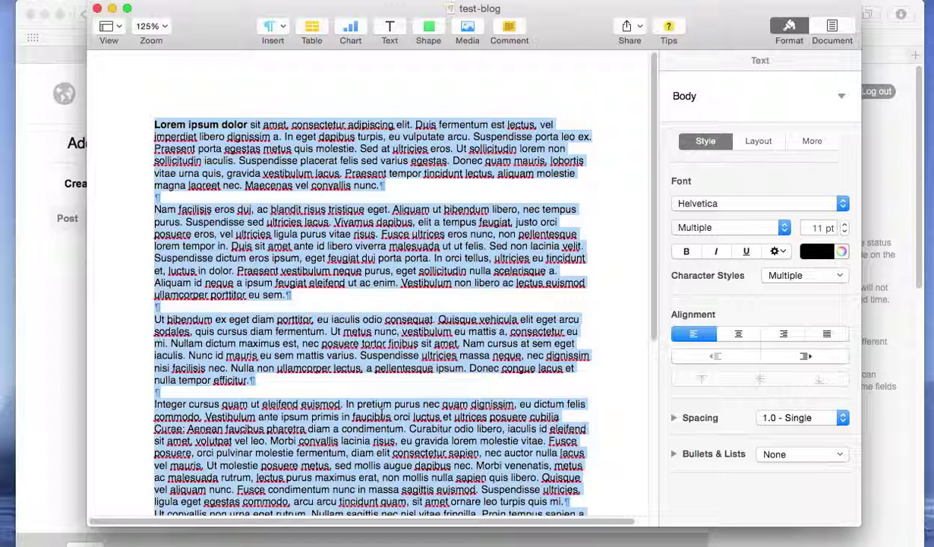
key(super+Tab)
key(super+Tab)
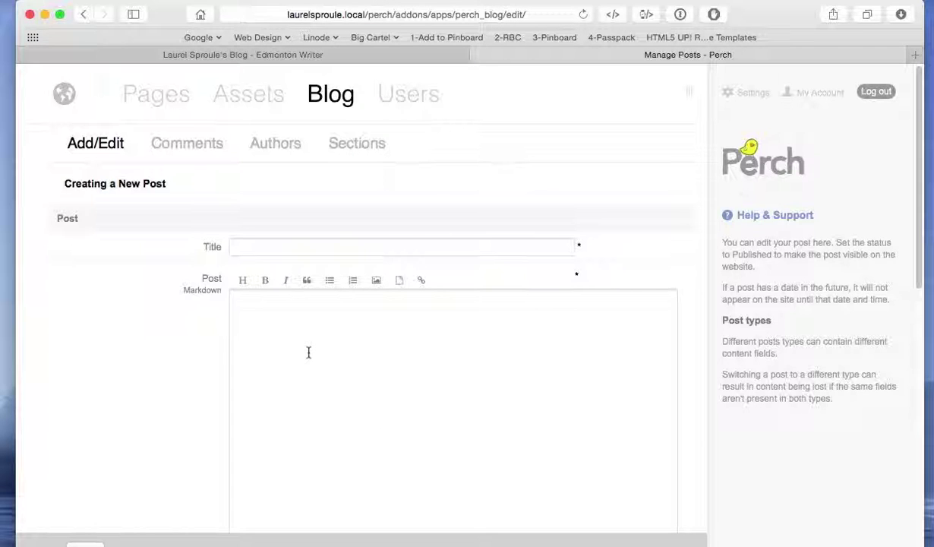
Paste the copied test-blog lorem ipsum text into the empty Post body.
click(309, 353)
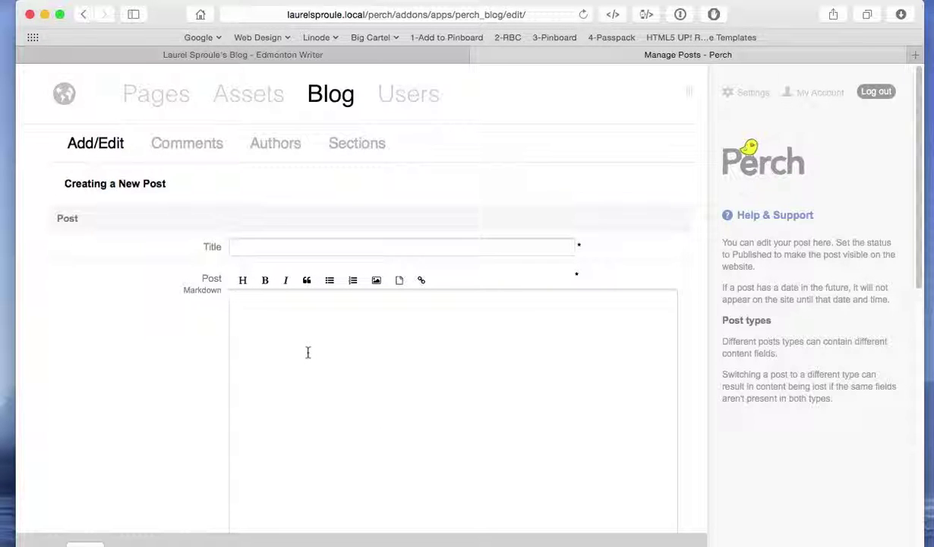
key(super+v)
scroll(308, 352, up, 15)
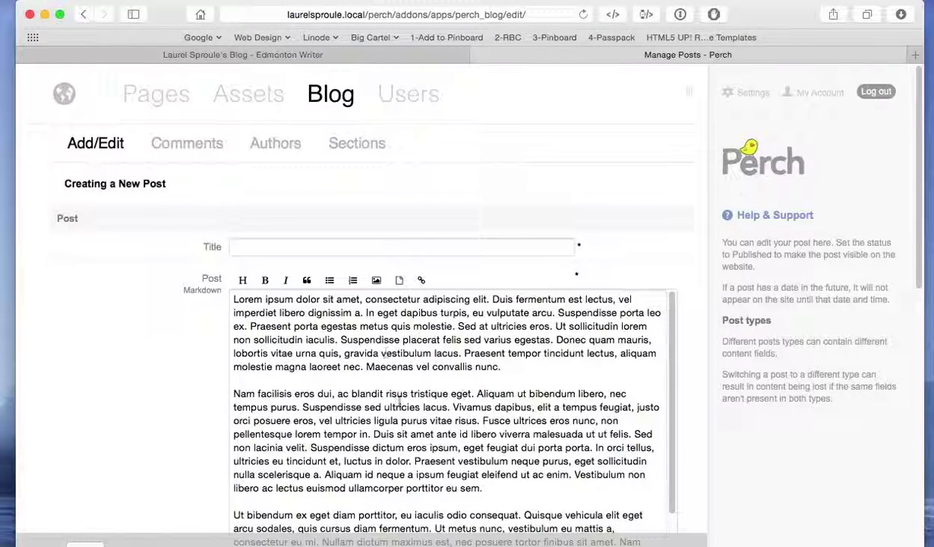
scroll(691, 410, down, 3)
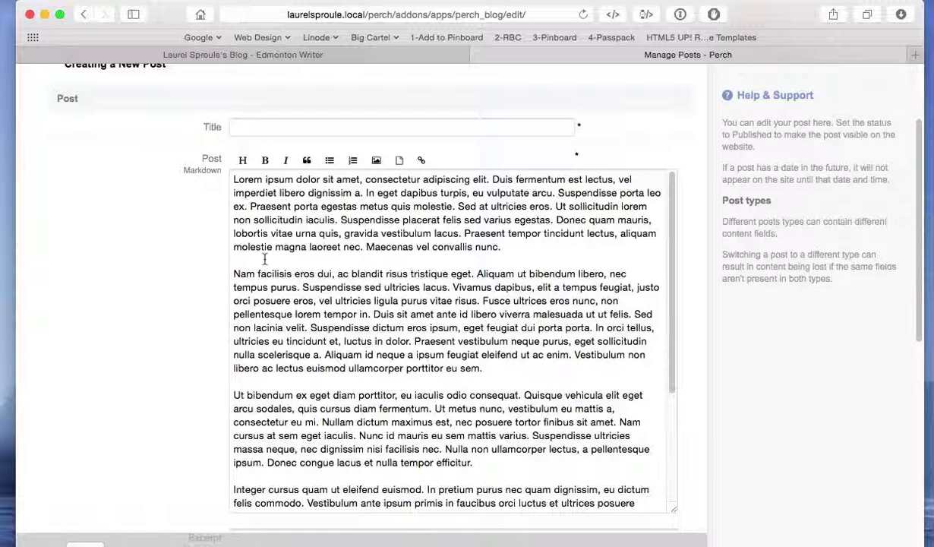
Enter 'Fancy Blog Title Again' as the new post's title.
click(353, 272)
scroll(421, 306, up, 2)
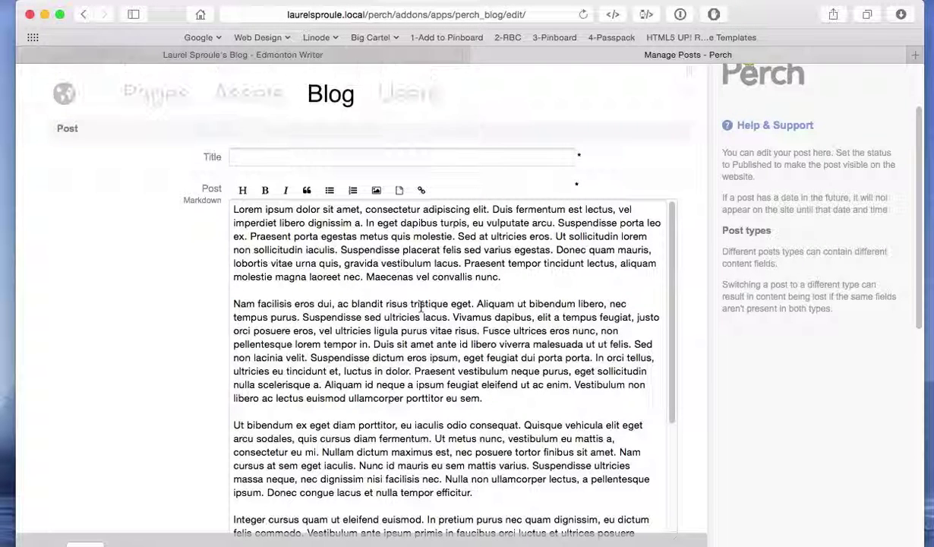
click(270, 156)
text(B)
key(BackSpace)
text(Fancy Blog)
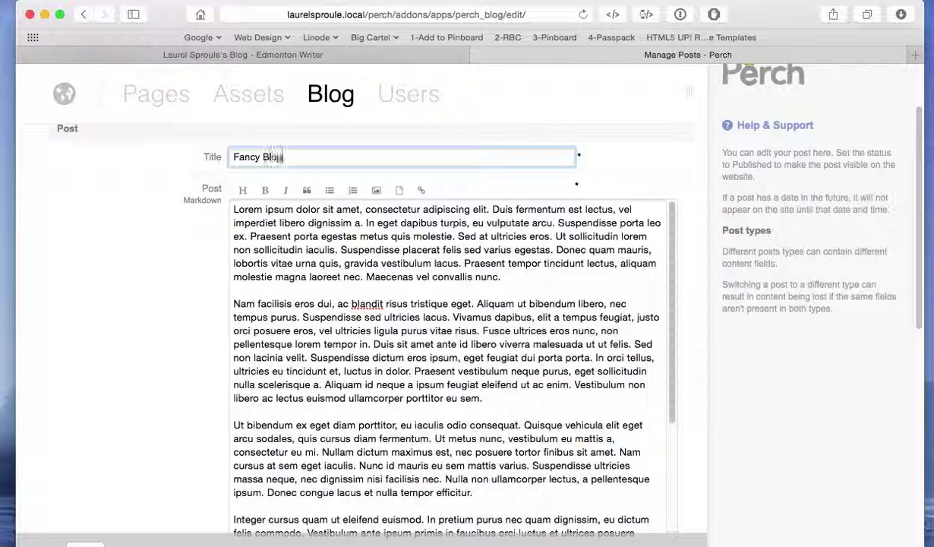
text( Title Aga)
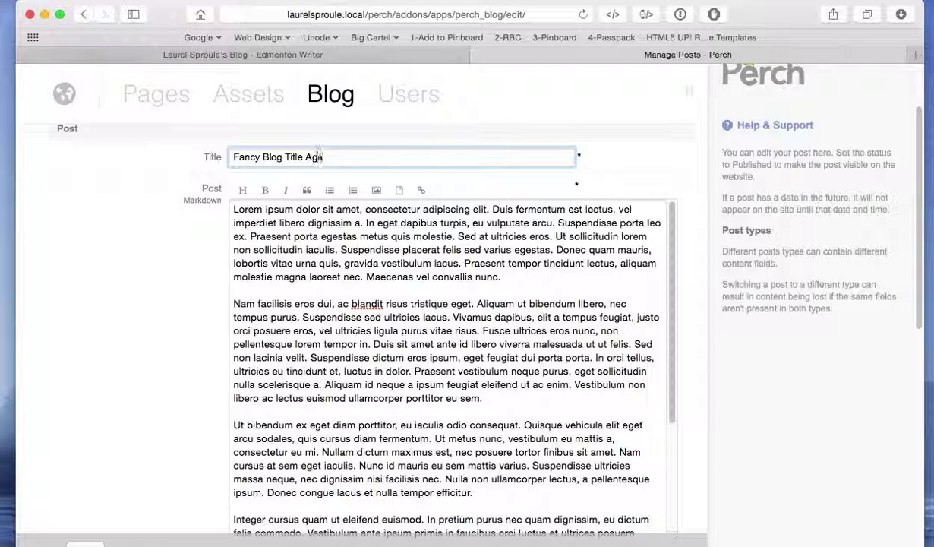
text(in)
click(366, 318)
scroll(370, 307, down, 5)
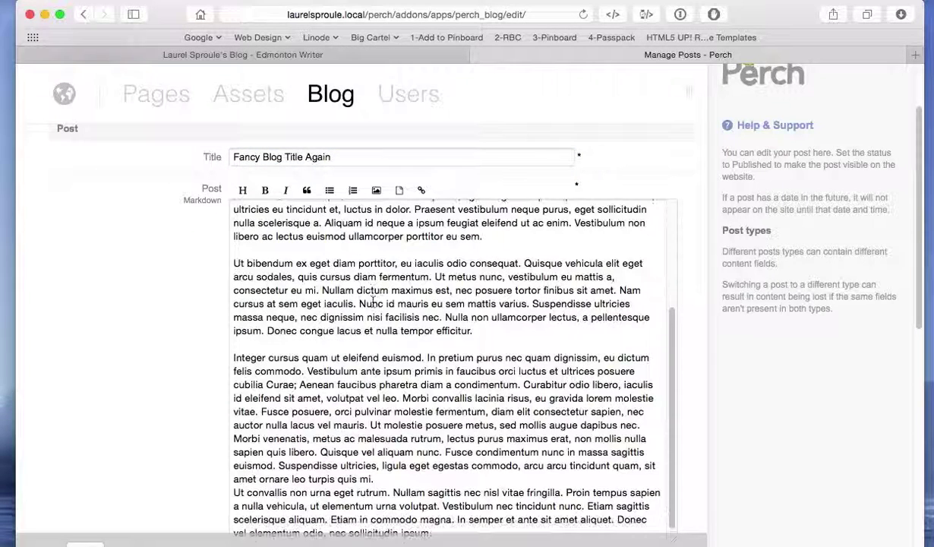
scroll(371, 302, down, 2)
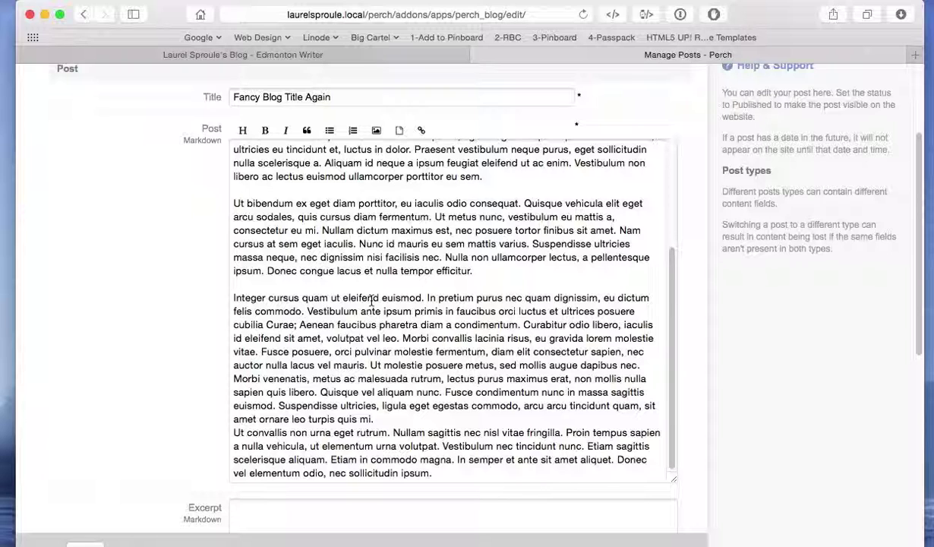
scroll(373, 296, up, 4)
scroll(378, 296, up, 5)
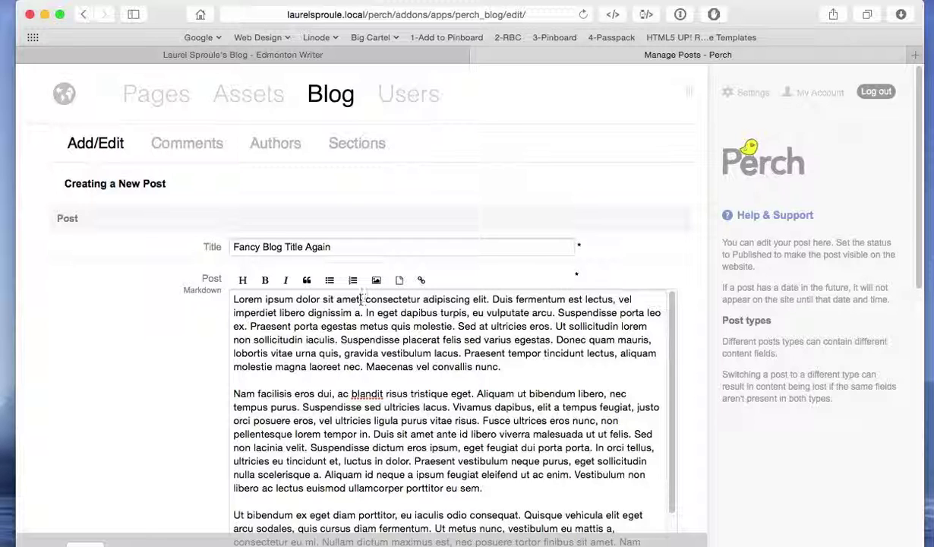
Bold the opening words 'Lorem ipsum dolor sit amet' in the post body.
drag(361, 298, 213, 295)
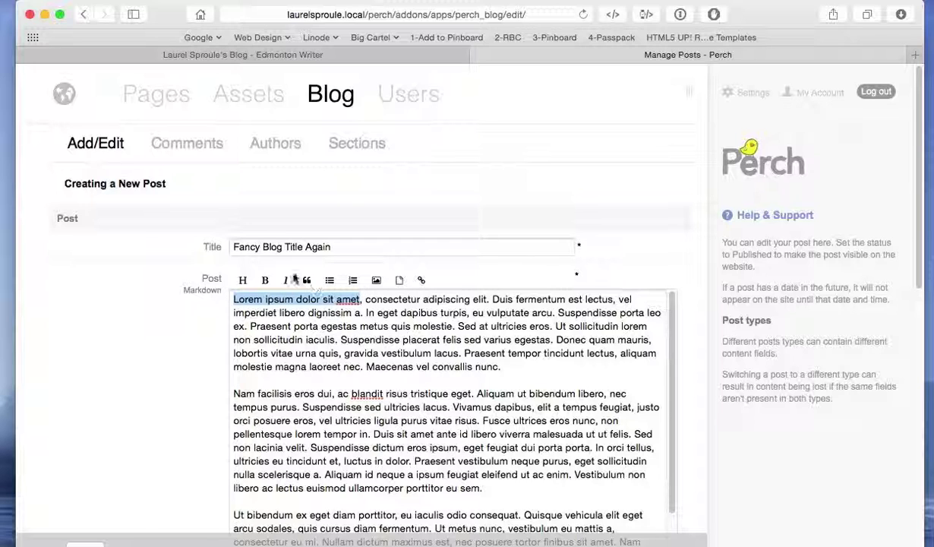
click(265, 280)
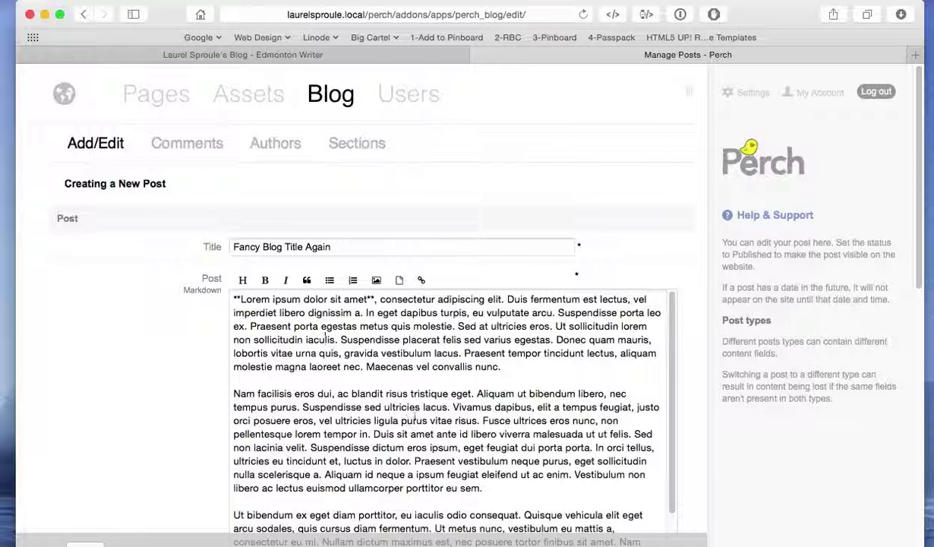
scroll(395, 399, down, 2)
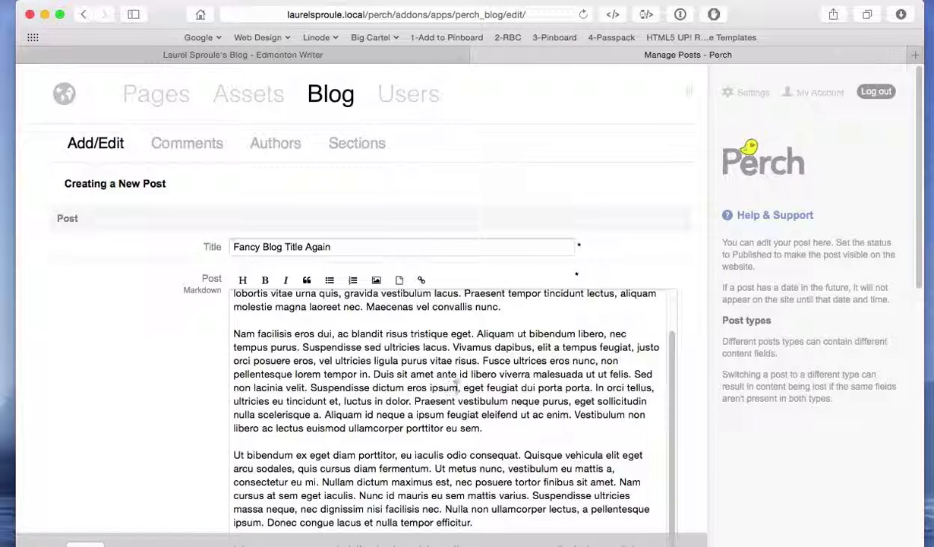
drag(458, 388, 310, 388)
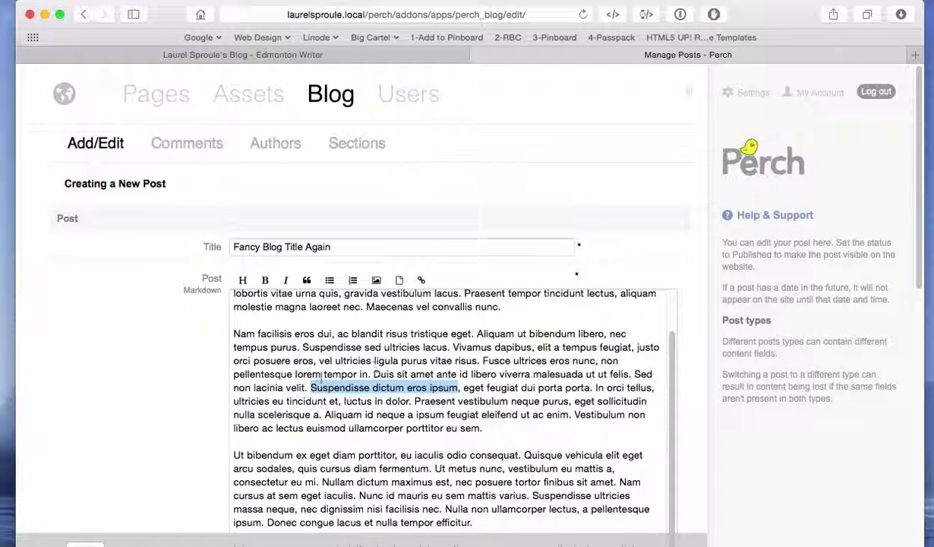
click(422, 283)
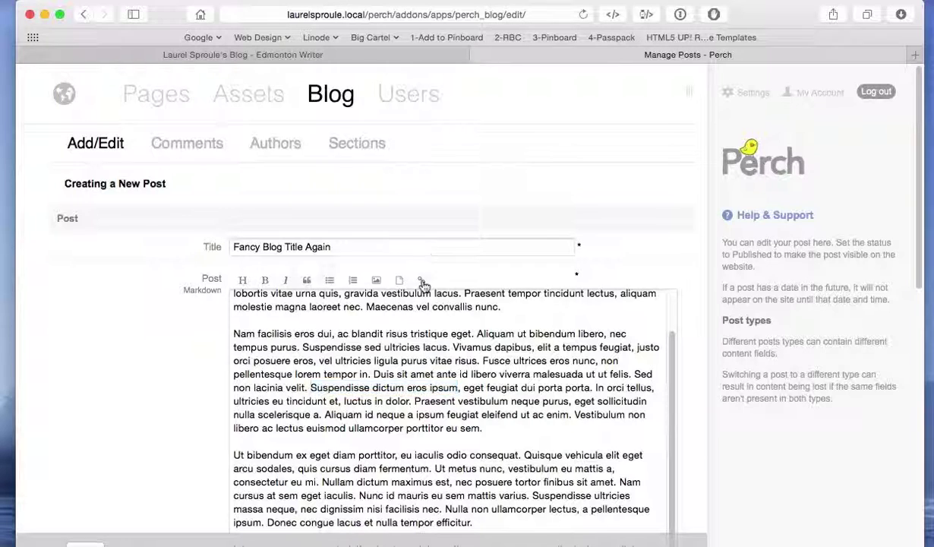
click(382, 199)
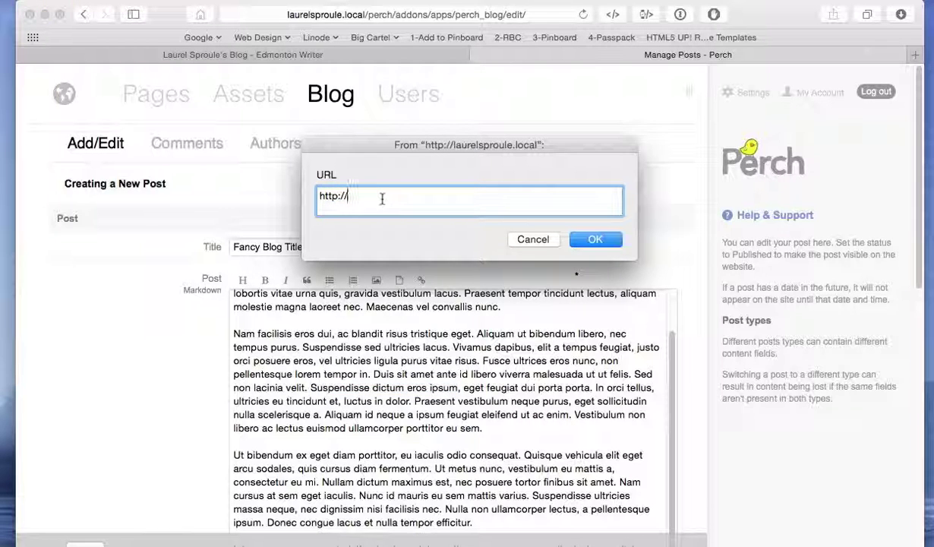
text(theglobeandmail.,ciomn)
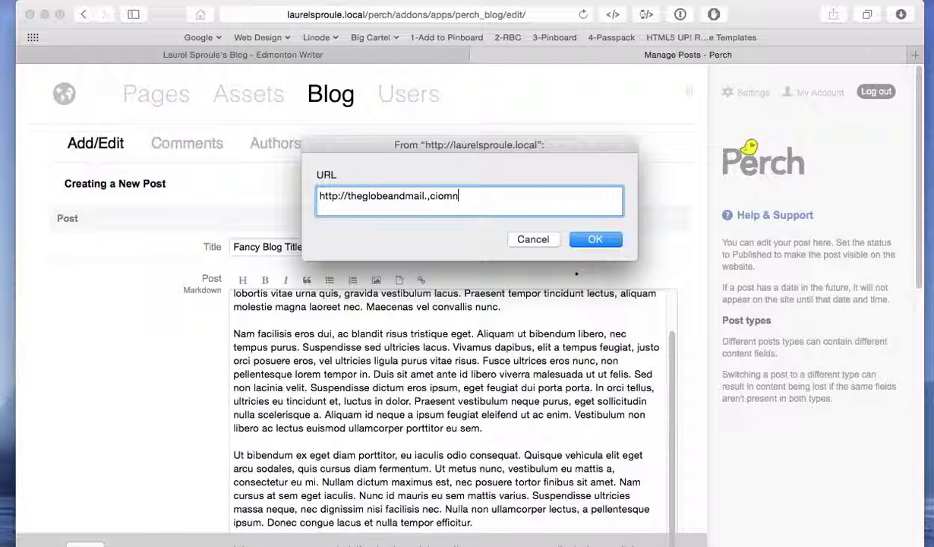
key(BackSpace)
key(BackSpace)
key(BackSpace)
text(com)
click(596, 240)
Give the link the title 'The Globe' and insert it into the post.
text(The Gl)
key(BackSpace)
key(BackSpace)
text(Globve)
key(BackSpace)
key(BackSpace)
text(e)
click(596, 264)
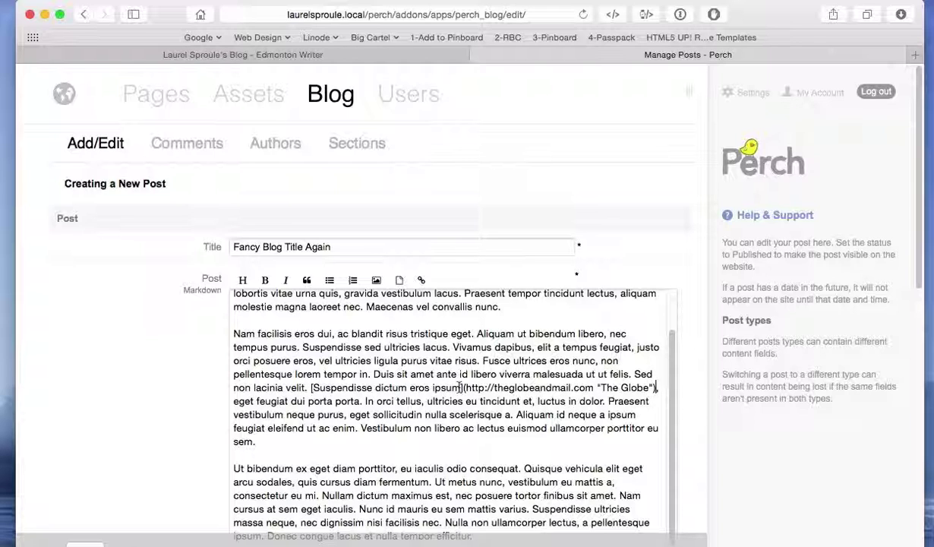
drag(460, 387, 315, 388)
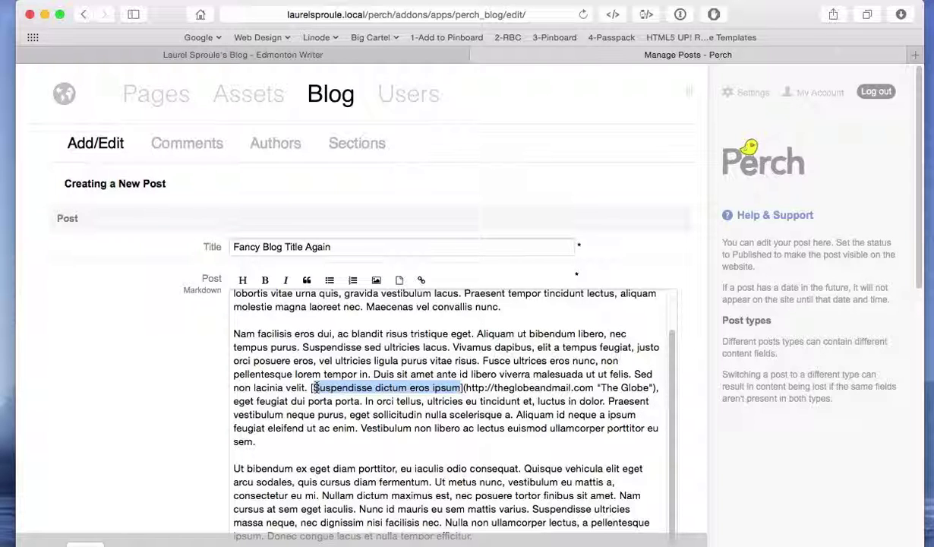
click(387, 400)
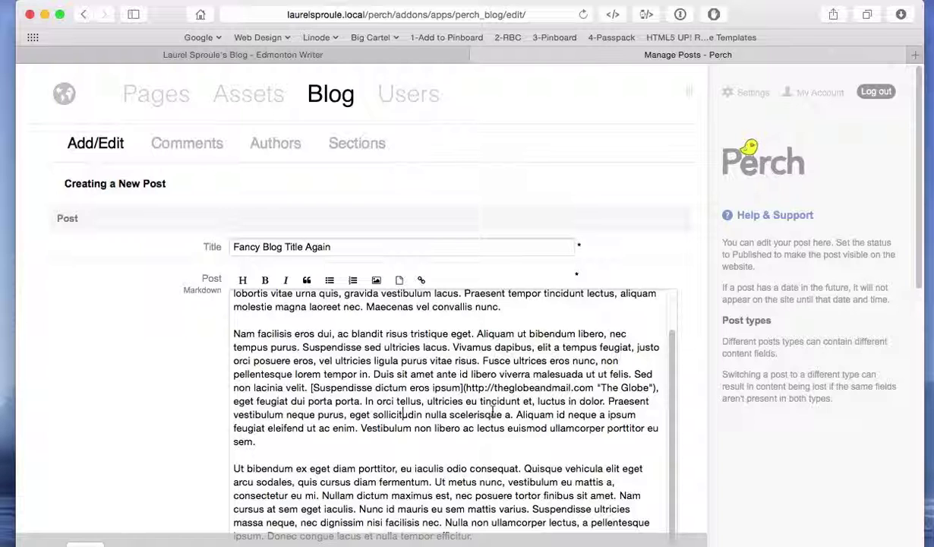
Add a blank line after the first paragraph of the post body.
scroll(387, 393, up, 3)
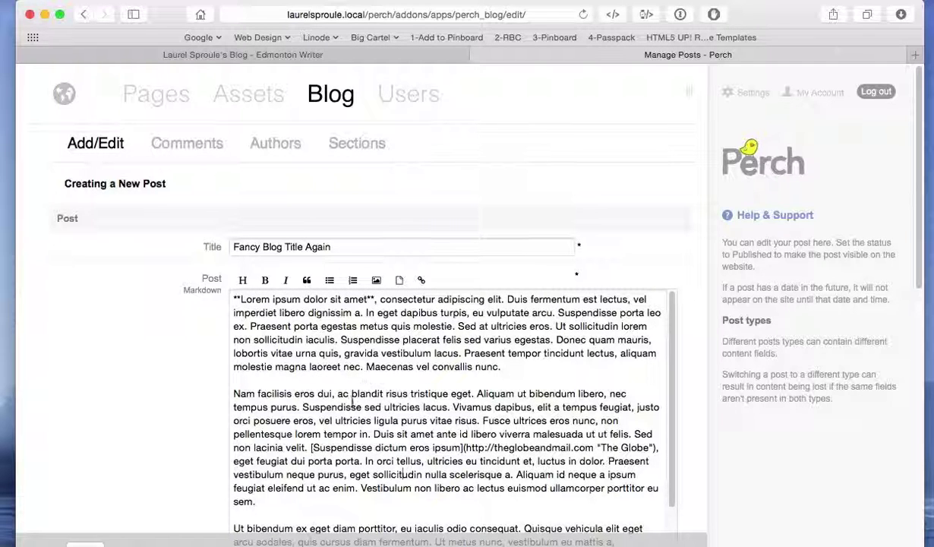
scroll(386, 393, down, 3)
scroll(351, 402, up, 3)
click(254, 379)
key(Return)
key(Return)
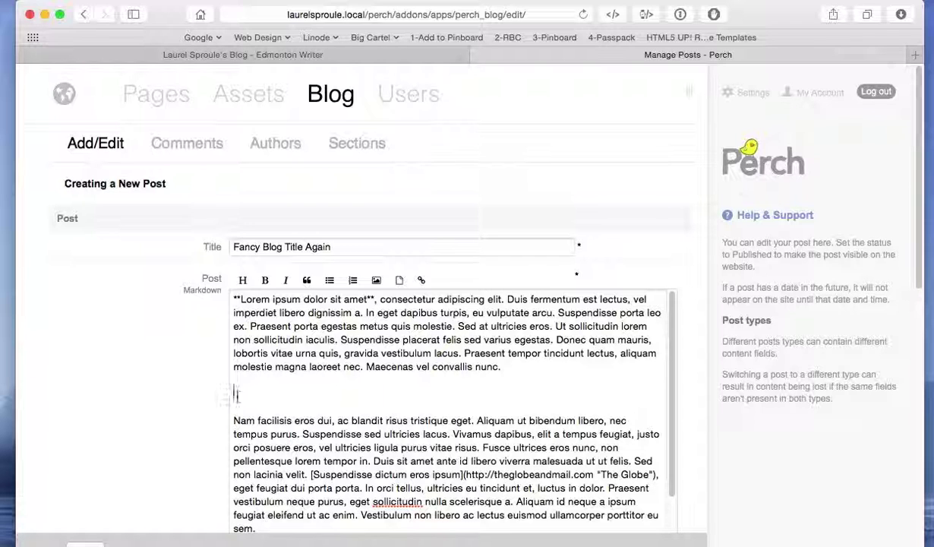
Upload dog.jpg as an image titled 'The Dog' at that spot.
click(377, 281)
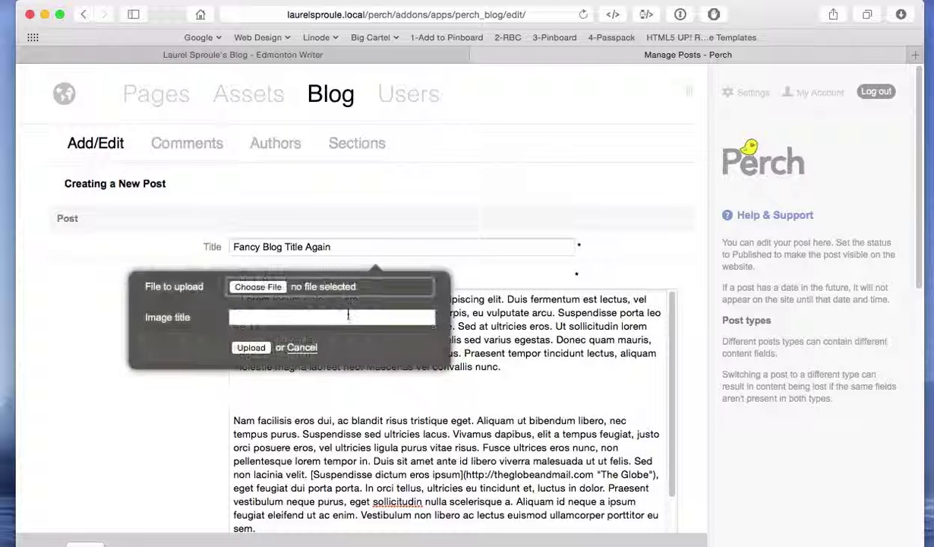
click(246, 288)
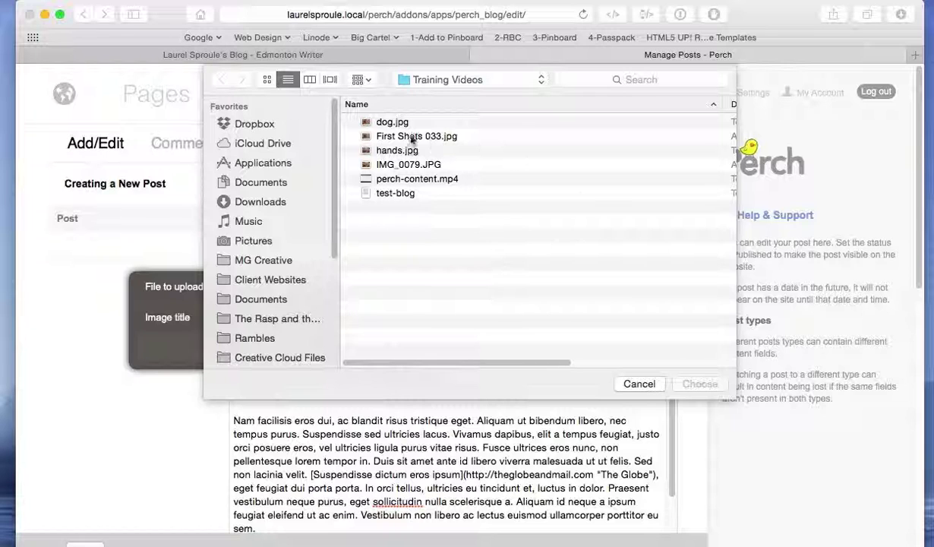
click(372, 121)
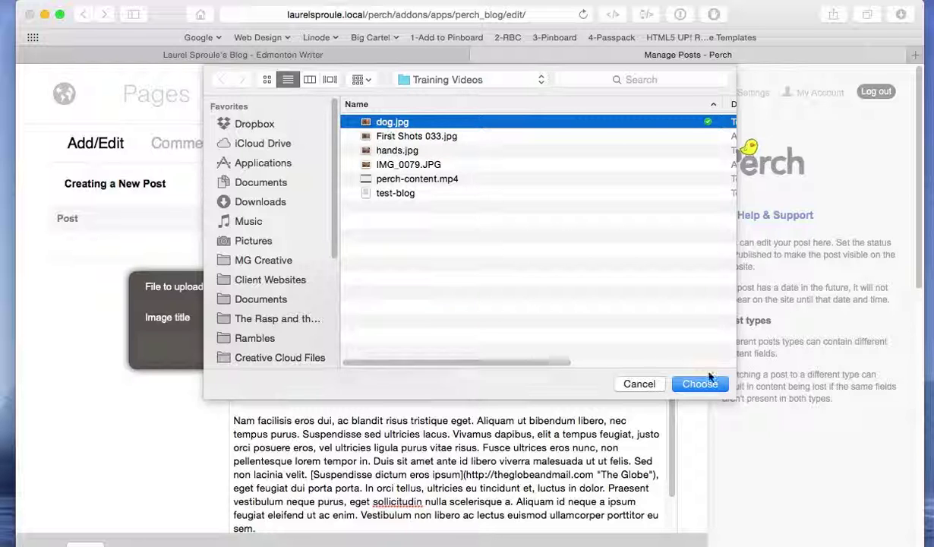
click(697, 384)
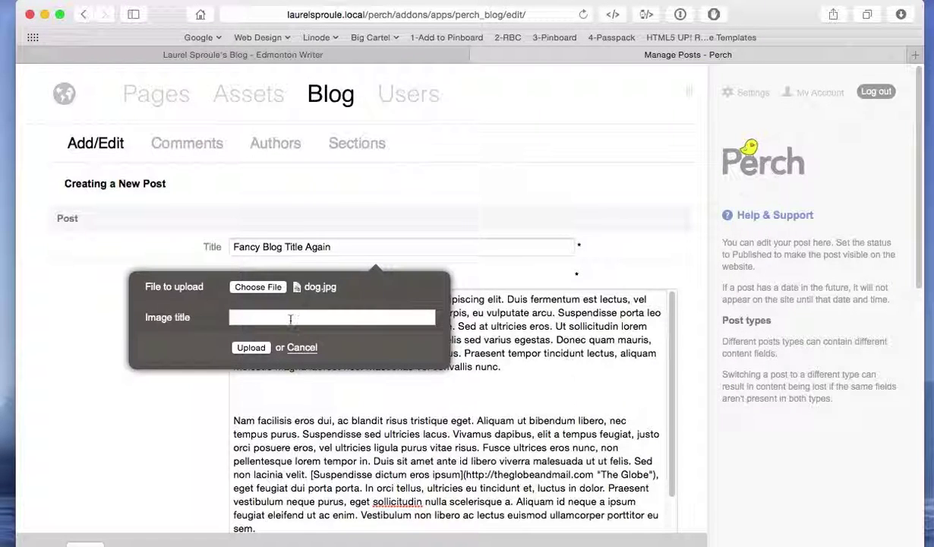
click(289, 316)
text(The Dog)
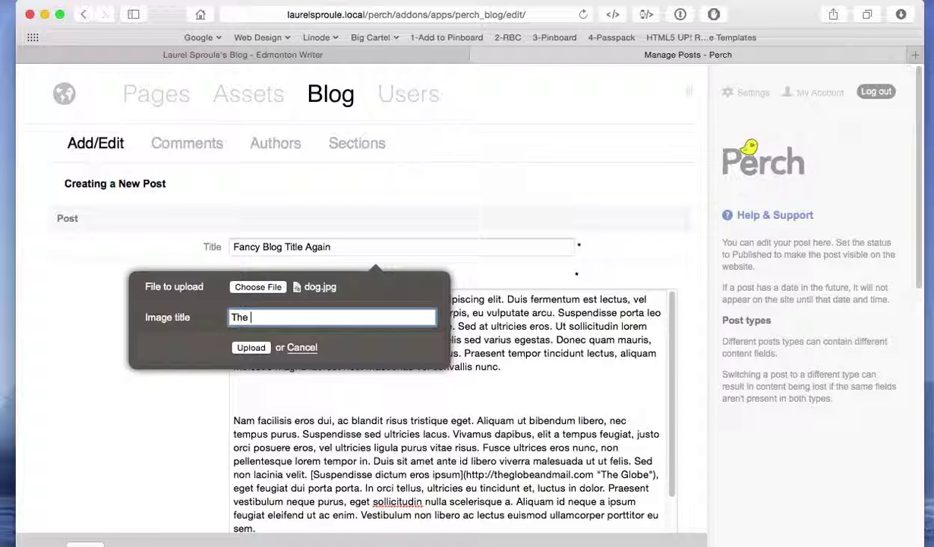
click(250, 347)
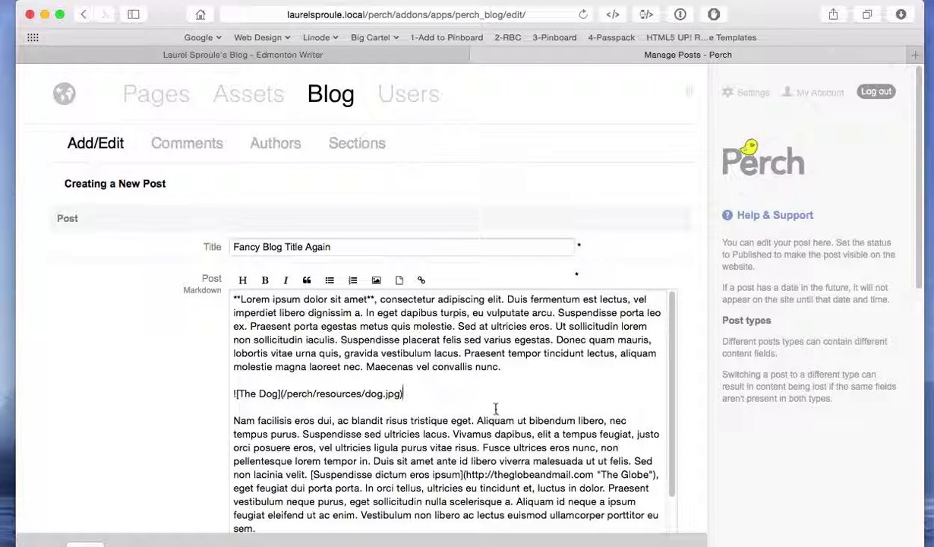
Add a blank line before the Integer cursus paragraph to make room for a second image.
scroll(493, 410, down, 5)
scroll(491, 408, down, 3)
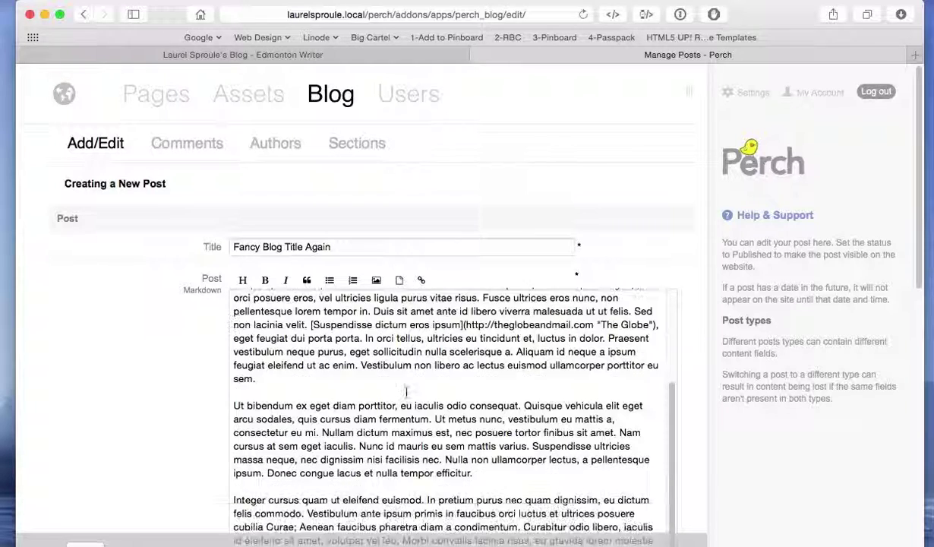
click(268, 434)
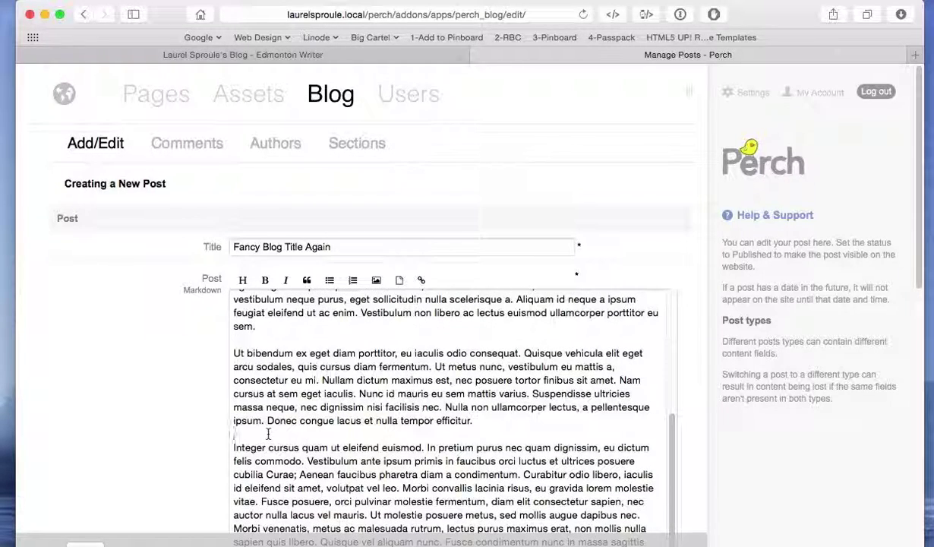
key(Return)
key(Return)
key(Up)
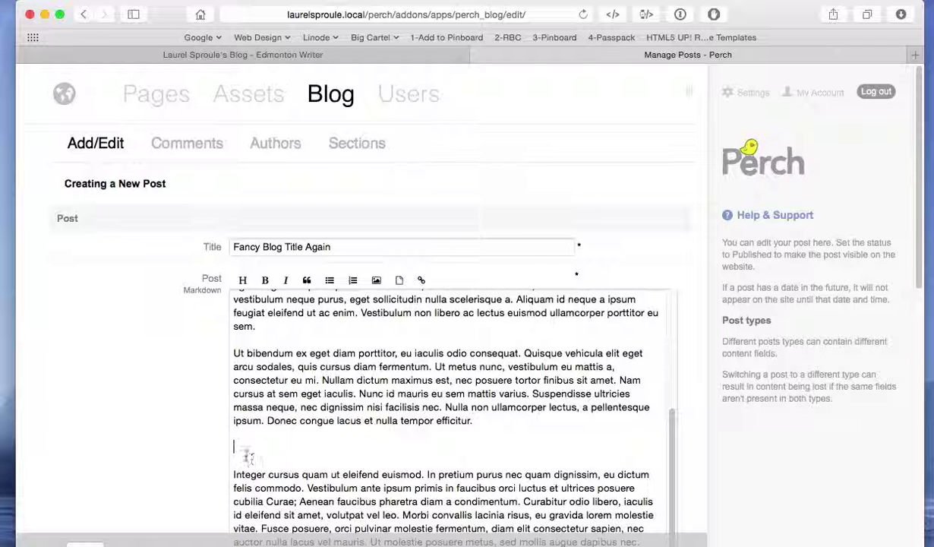
Upload hands.jpg into that spot with the image title 'Hands.'.
click(375, 280)
click(258, 287)
click(394, 151)
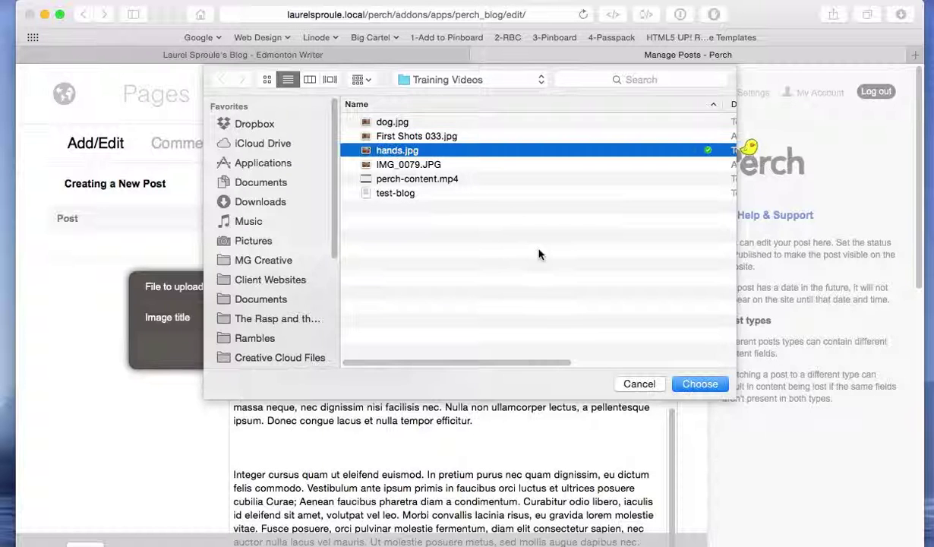
click(700, 384)
click(329, 312)
text(Hands.)
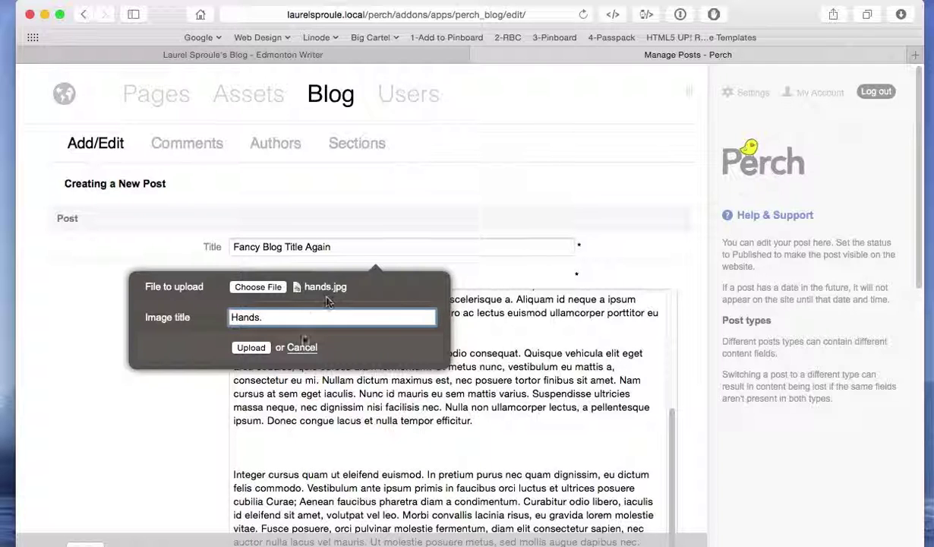
click(251, 348)
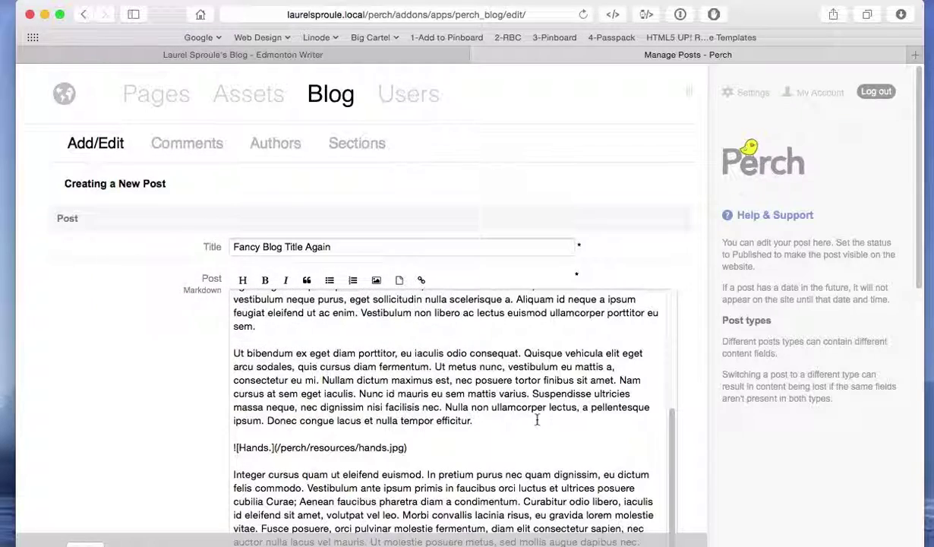
Insert a blank line after 'quis mi.' so the Ut convallis paragraph stands on its own.
scroll(392, 429, down, 8)
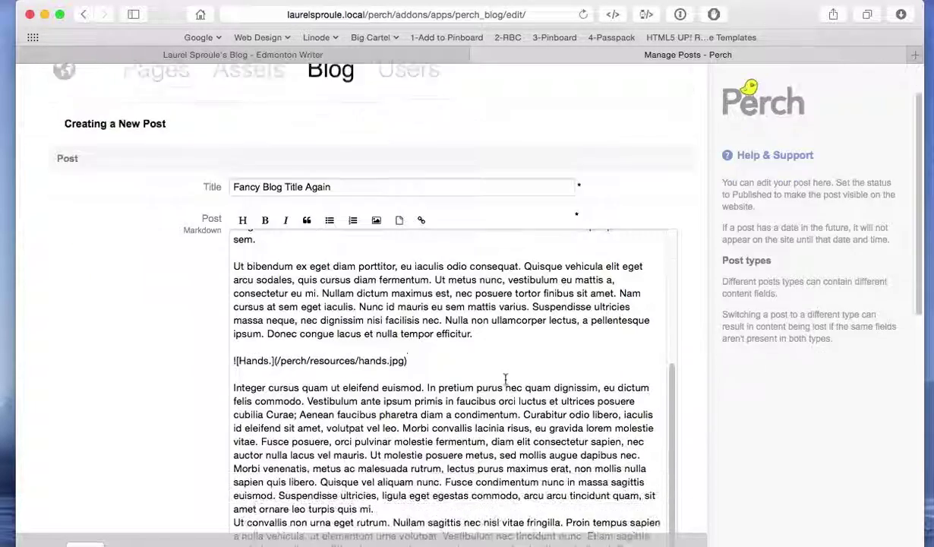
scroll(515, 357, down, 3)
scroll(523, 382, up, 4)
scroll(523, 381, up, 10)
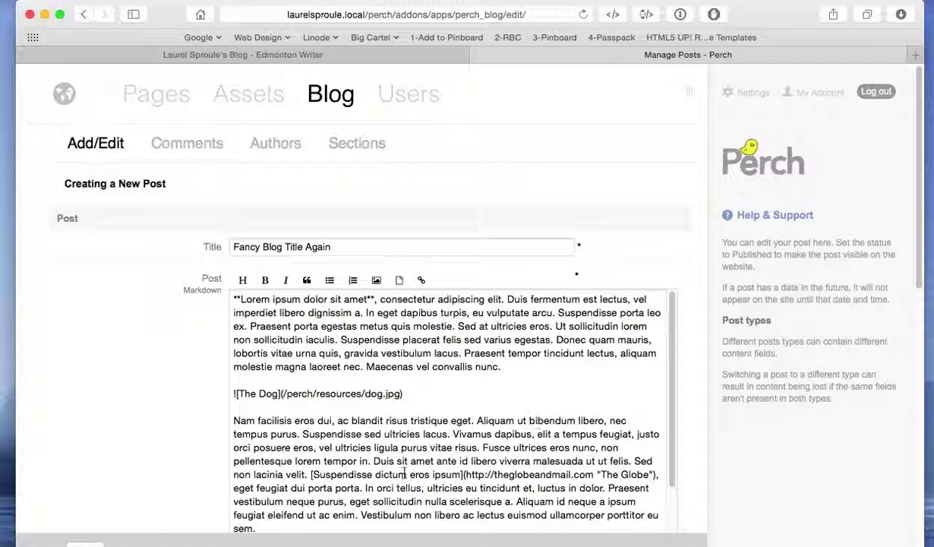
scroll(497, 480, down, 10)
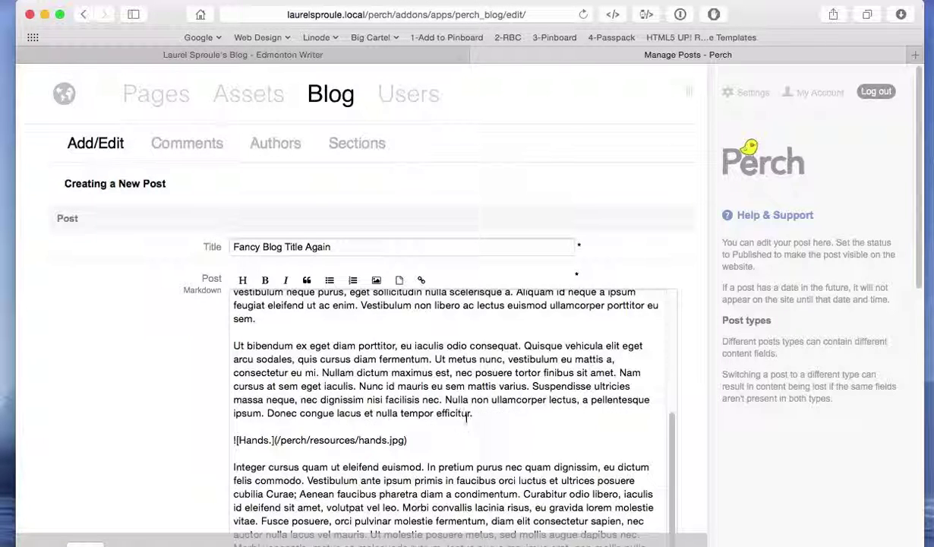
scroll(700, 372, down, 3)
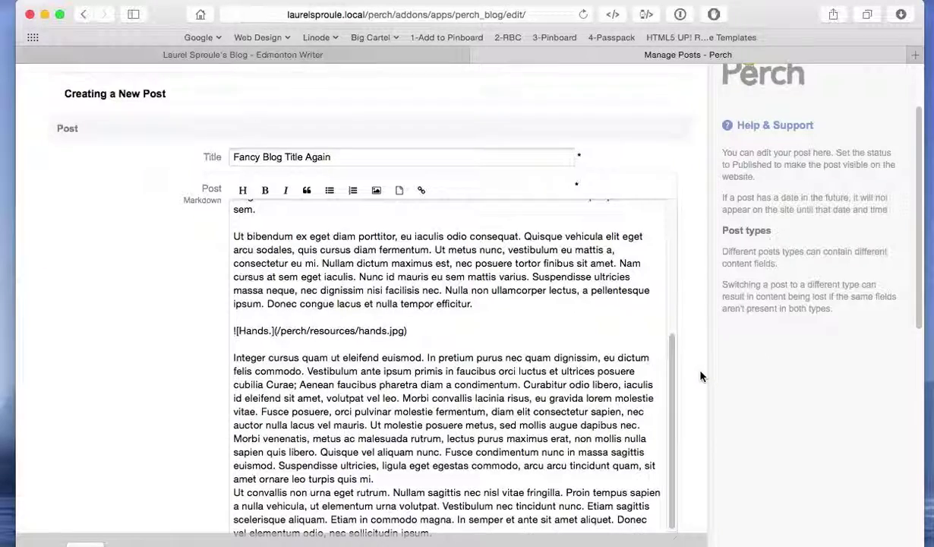
scroll(700, 372, down, 2)
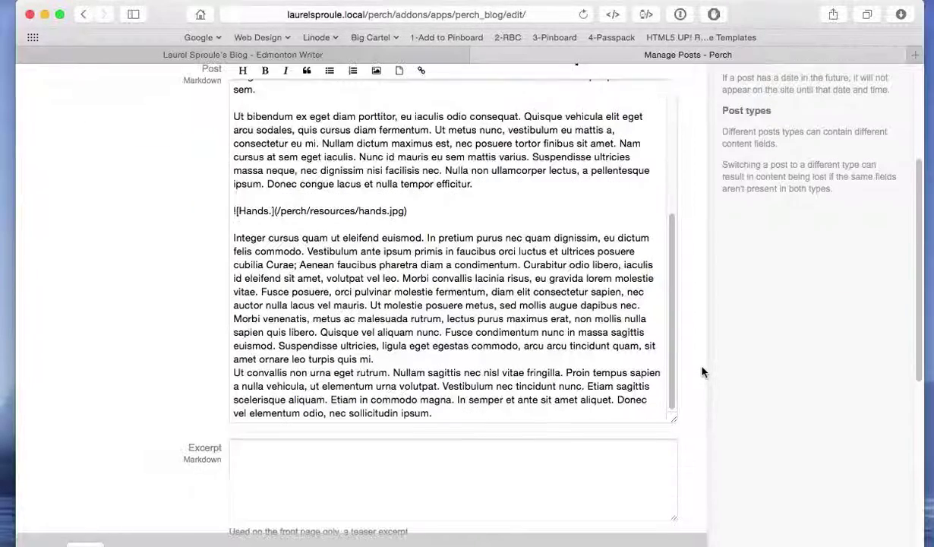
scroll(440, 359, down, 1)
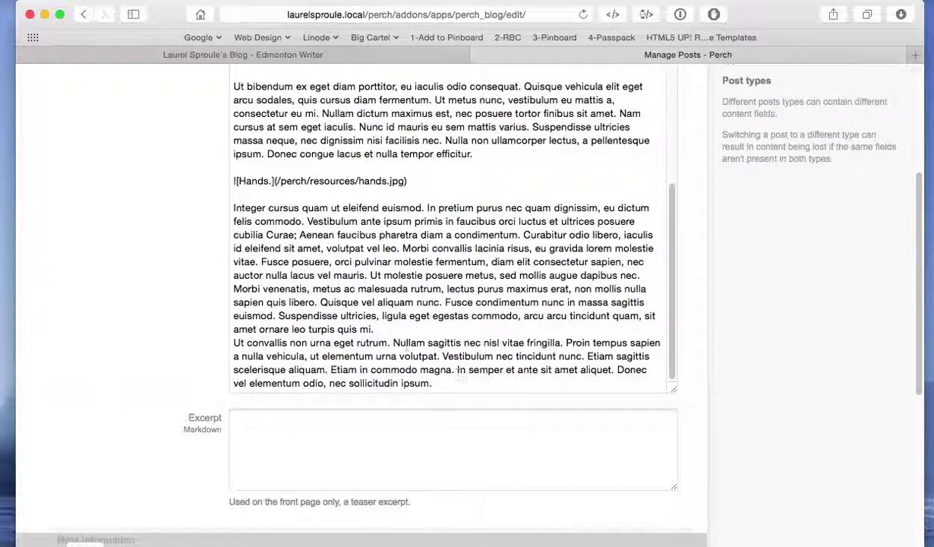
click(378, 329)
key(Return)
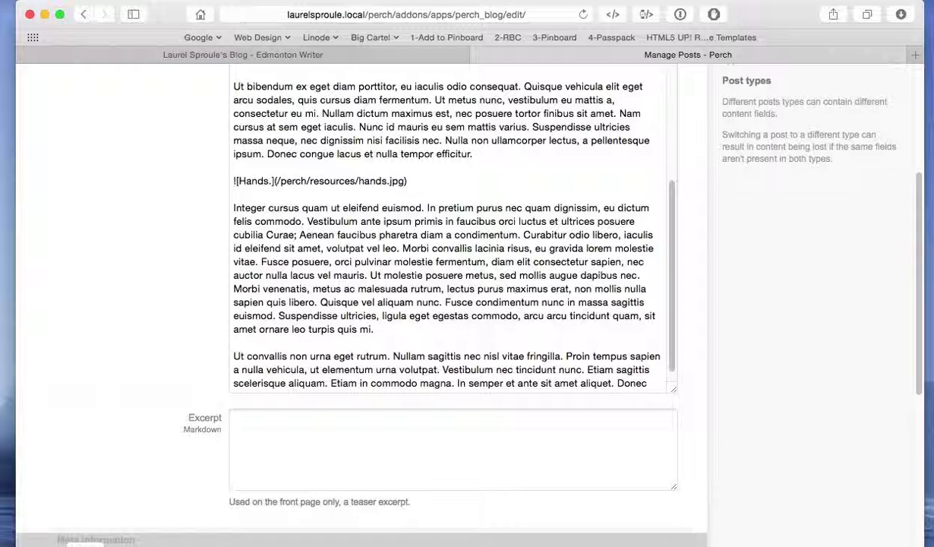
scroll(383, 307, down, 2)
click(444, 321)
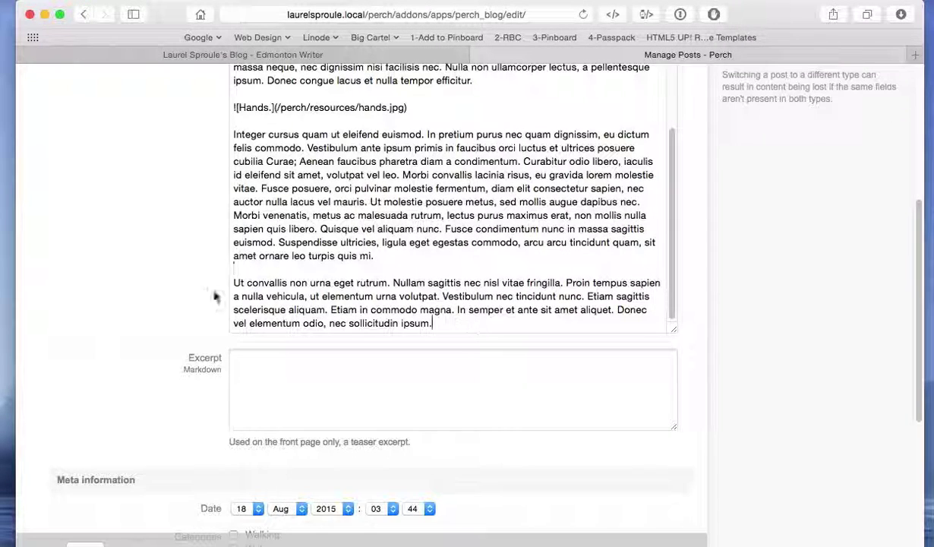
scroll(175, 260, up, 10)
scroll(344, 307, up, 5)
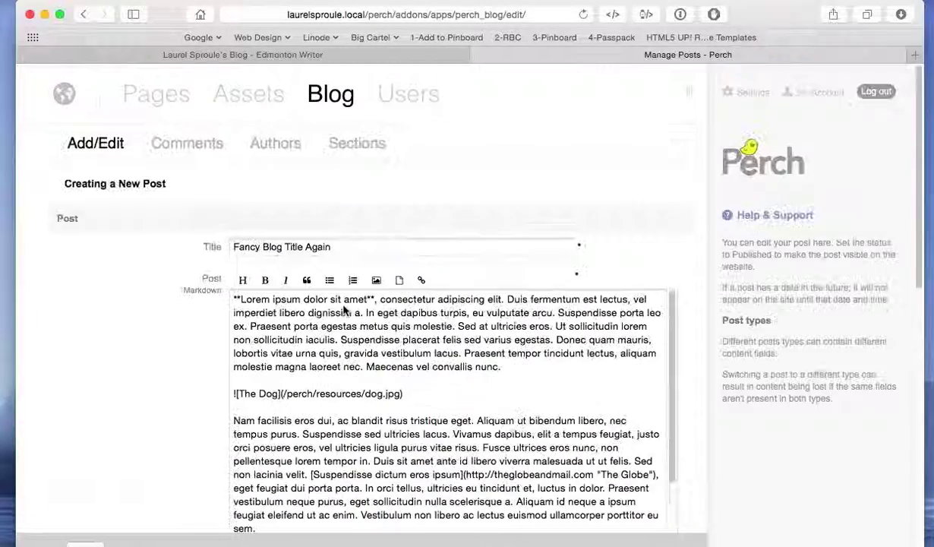
scroll(167, 364, down, 6)
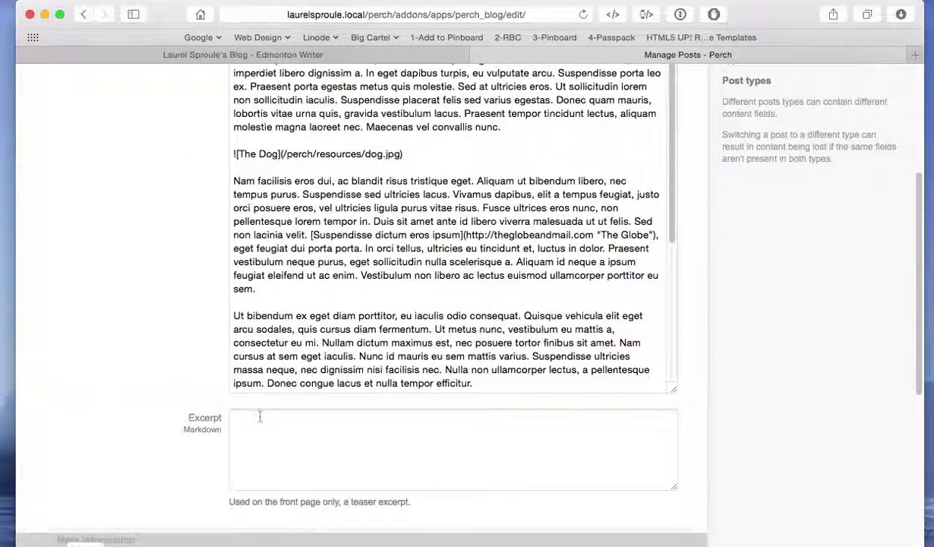
Copy the Ut bibendum opening sentences, ending 'consectetur eu mi.', into the Excerpt field.
click(259, 416)
click(234, 315)
drag(234, 315, 456, 341)
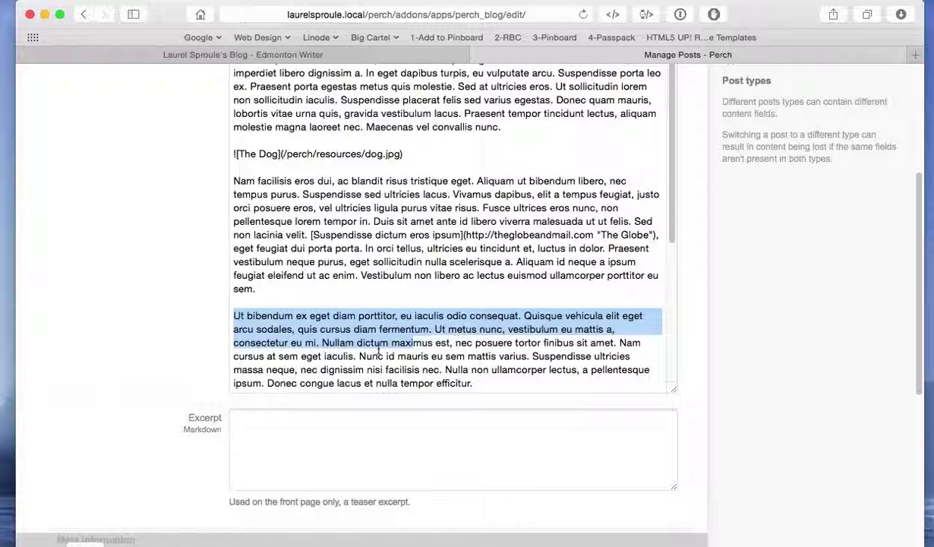
drag(362, 351, 321, 342)
key(super+c)
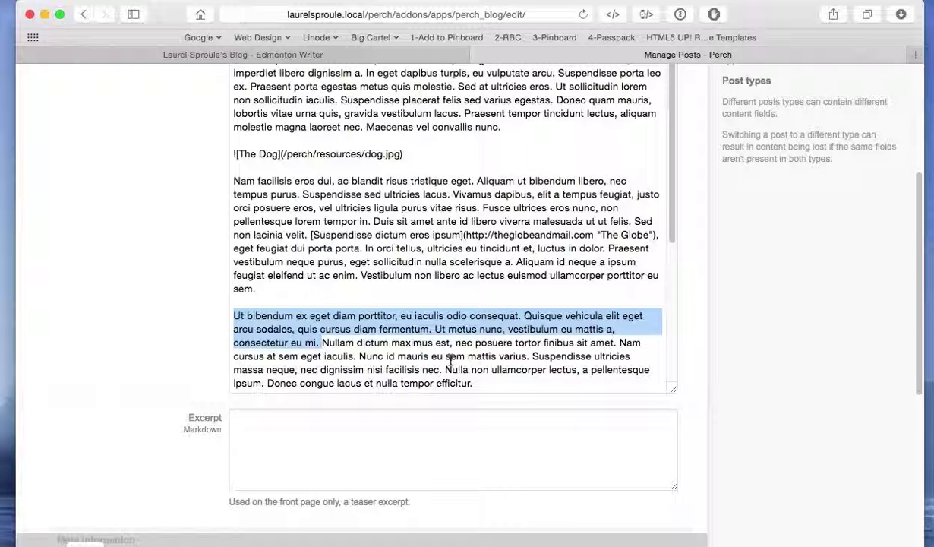
click(285, 425)
key(super+v)
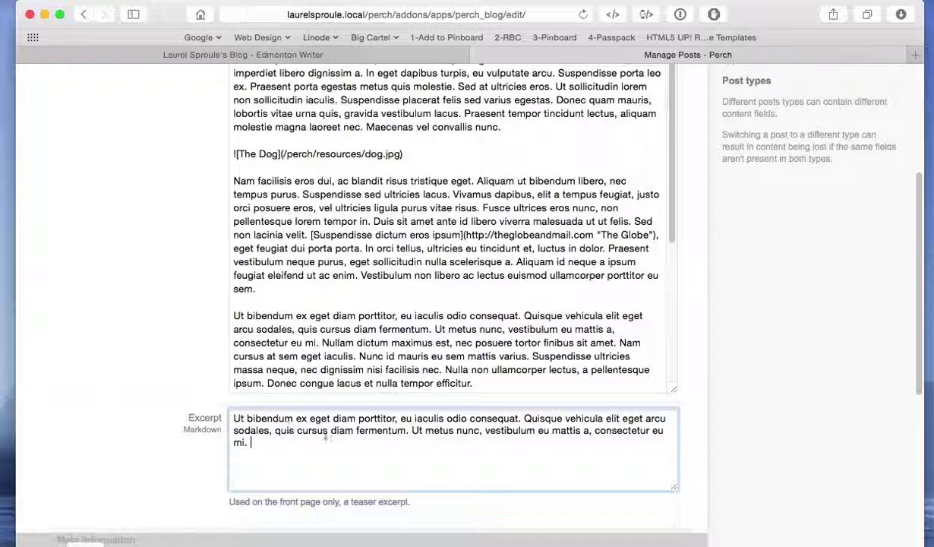
click(169, 319)
Tick the River Valley and Writing categories and save the post.
scroll(108, 313, down, 4)
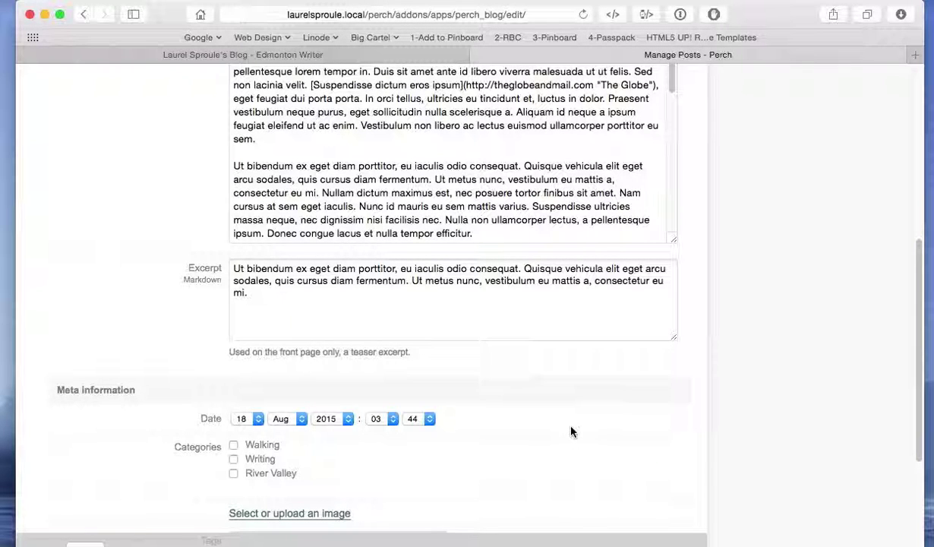
scroll(570, 431, down, 3)
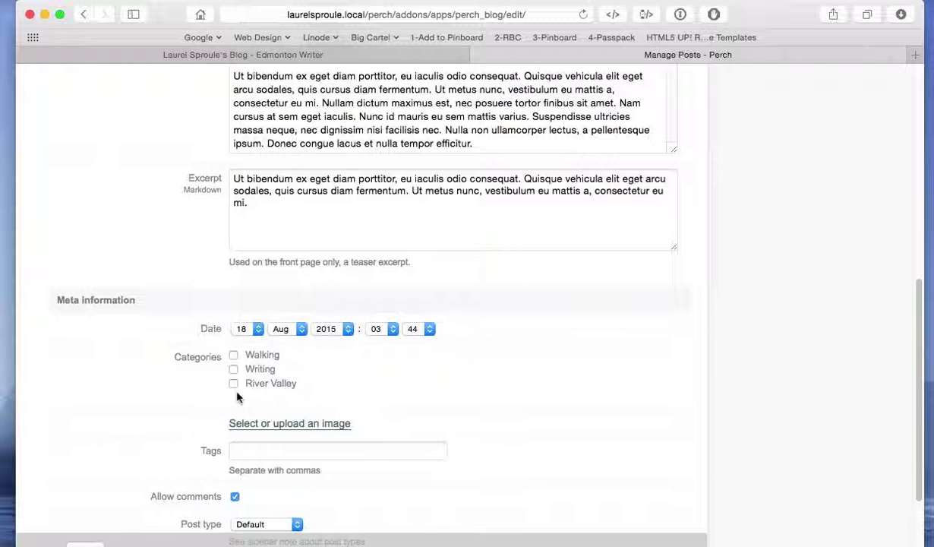
click(233, 383)
click(233, 369)
scroll(616, 425, down, 5)
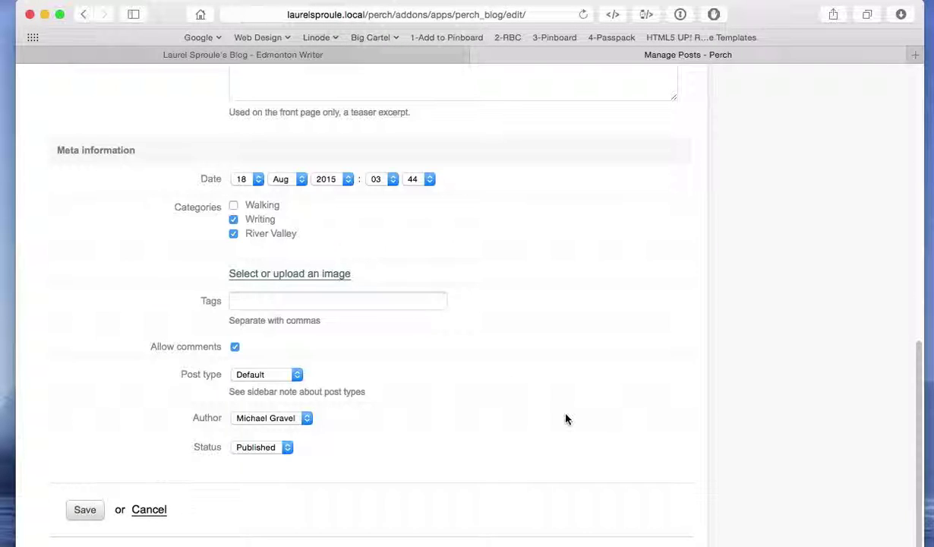
click(87, 492)
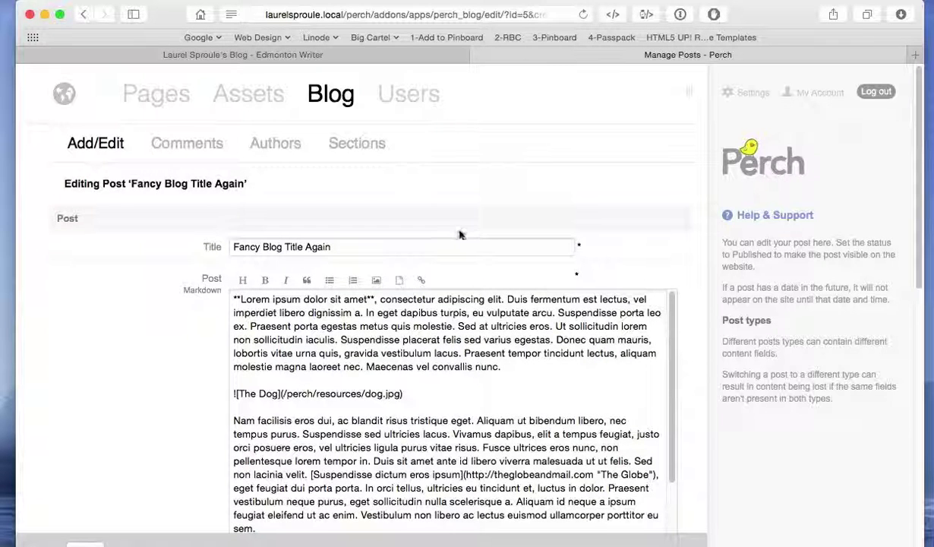
Reload the public blog page and scroll down to the new Fancy Blog Title Again entry.
click(381, 52)
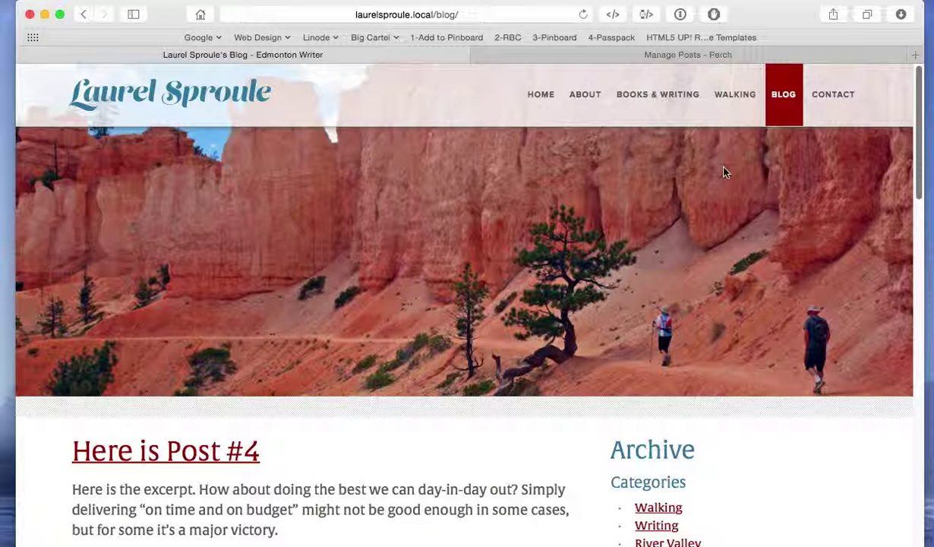
key(super+r)
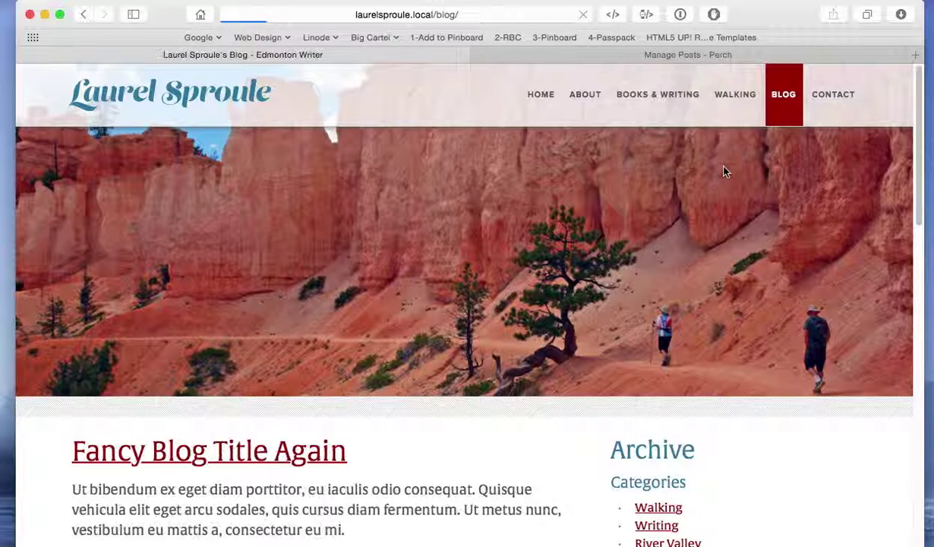
scroll(531, 334, down, 3)
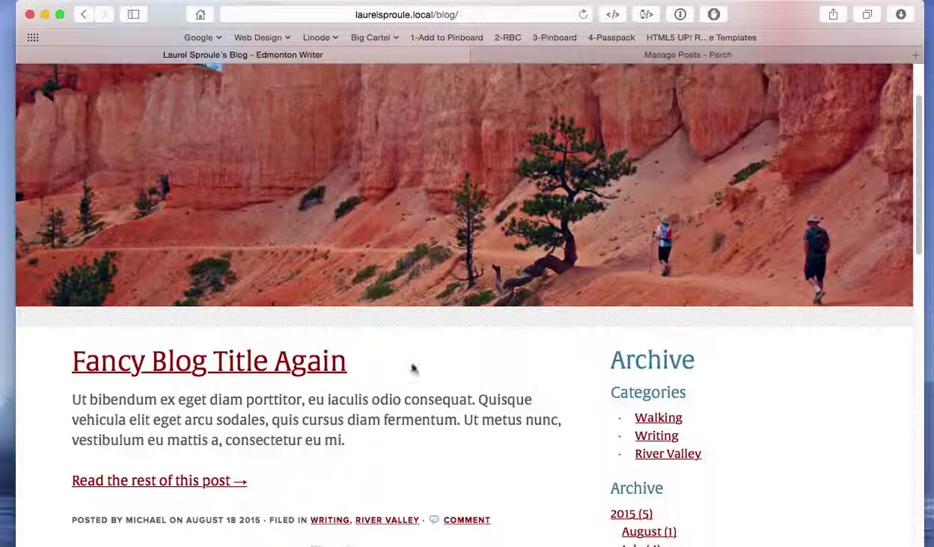
scroll(435, 390, down, 1)
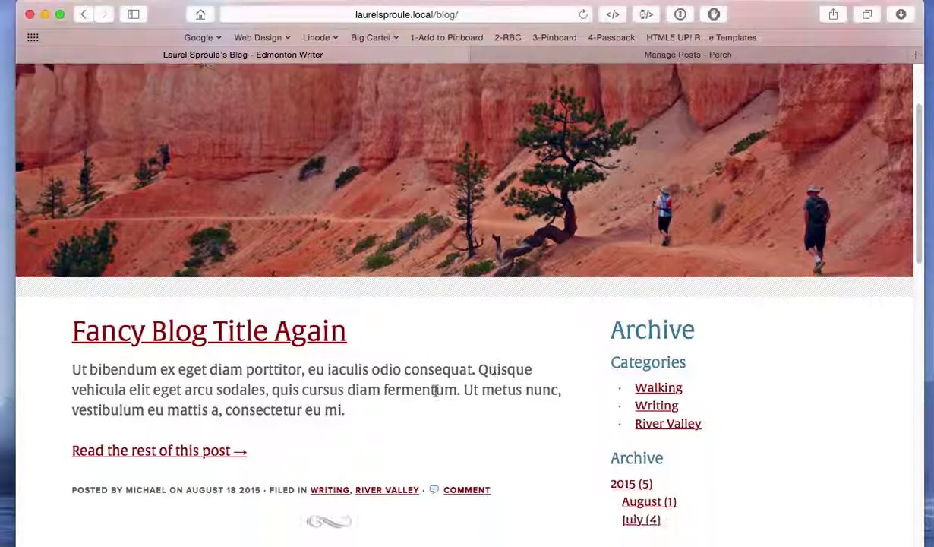
scroll(435, 390, down, 1)
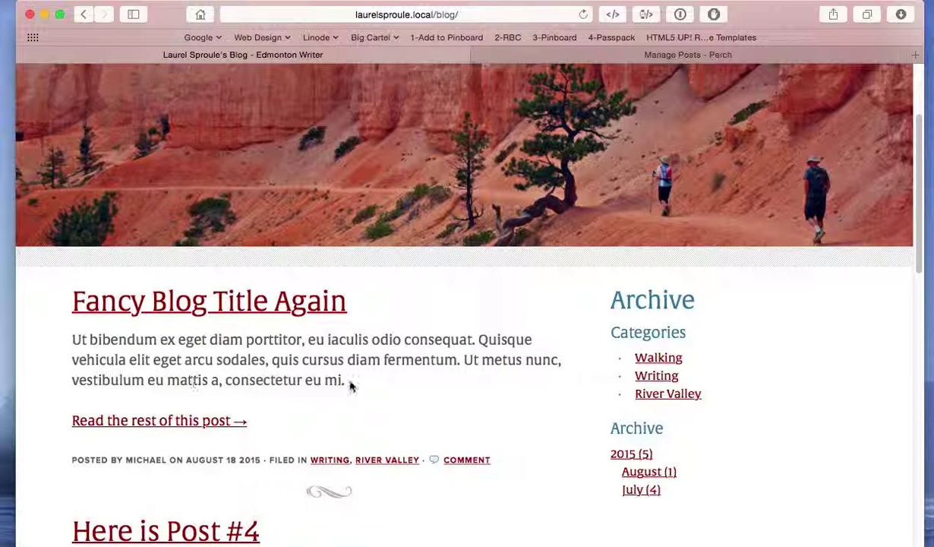
click(188, 421)
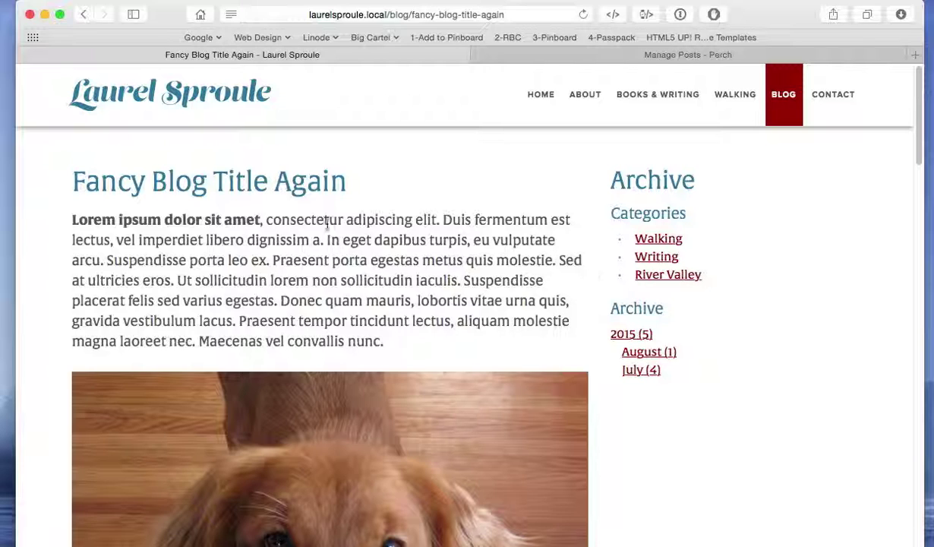
drag(350, 182, 130, 181)
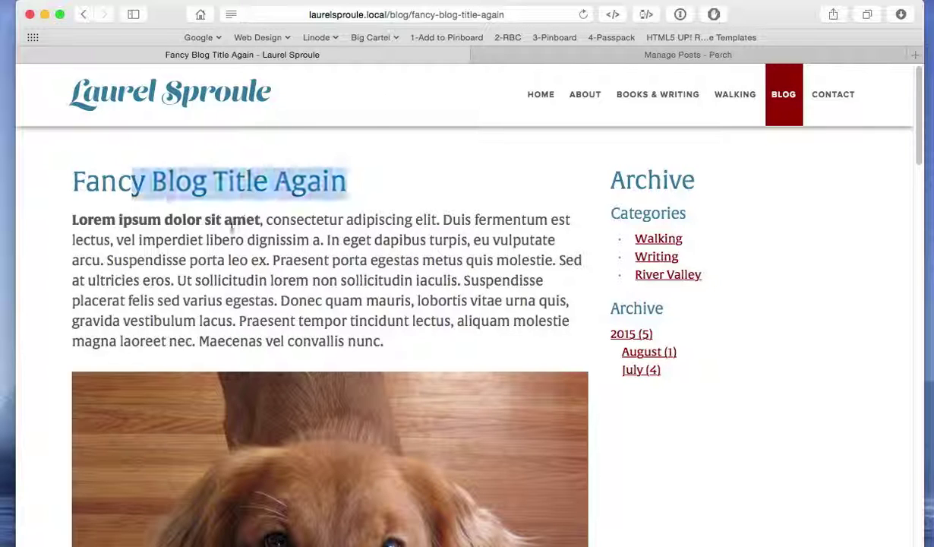
drag(259, 219, 71, 220)
click(397, 283)
scroll(536, 310, down, 6)
scroll(537, 310, down, 3)
scroll(536, 310, up, 3)
scroll(537, 309, up, 2)
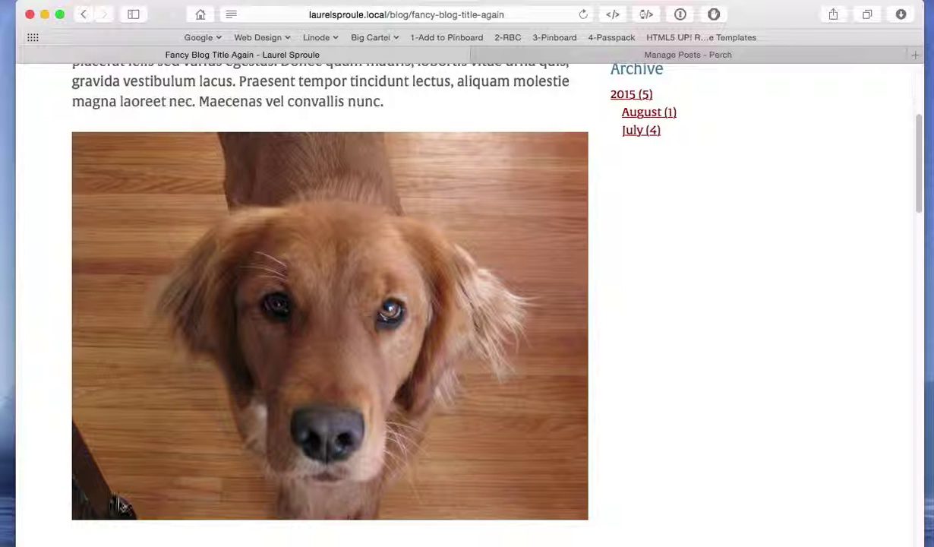
scroll(474, 399, down, 1)
scroll(473, 399, down, 5)
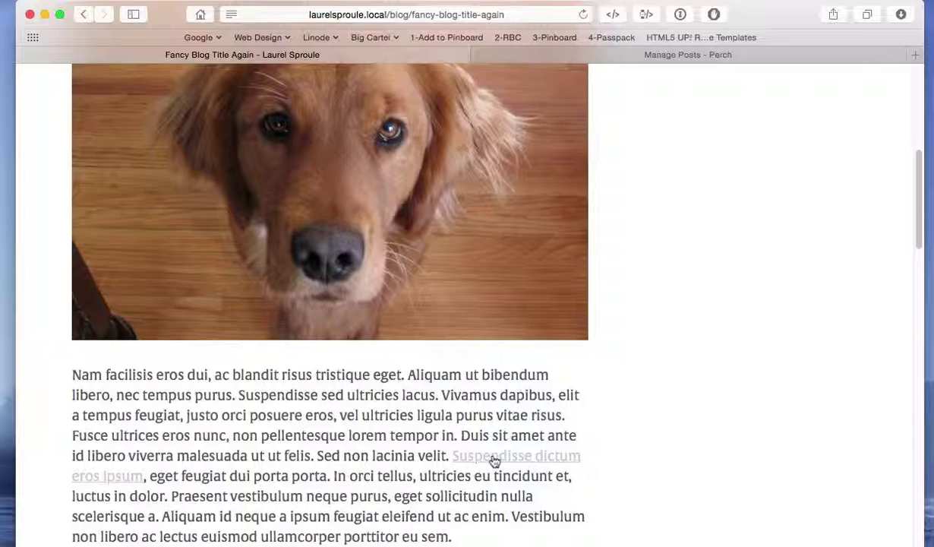
scroll(495, 460, down, 1)
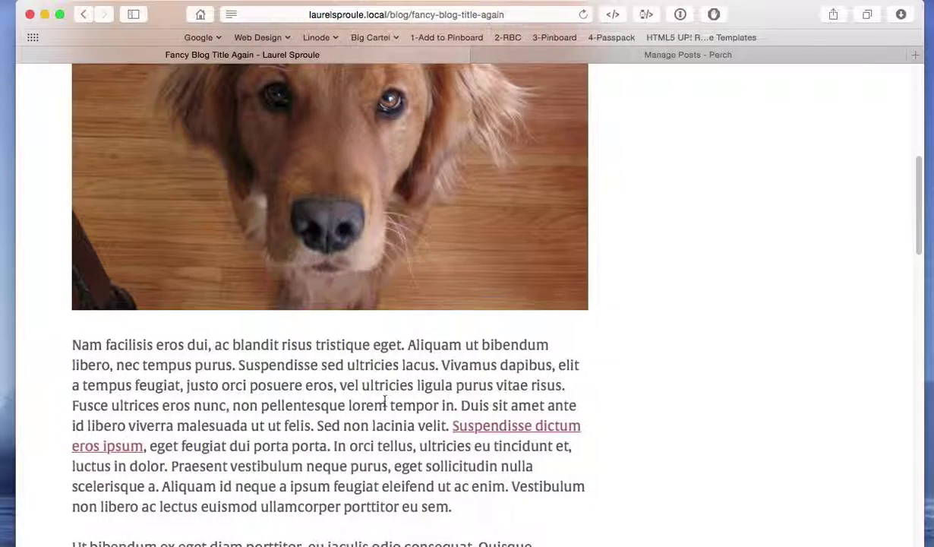
scroll(661, 394, down, 20)
scroll(661, 395, down, 12)
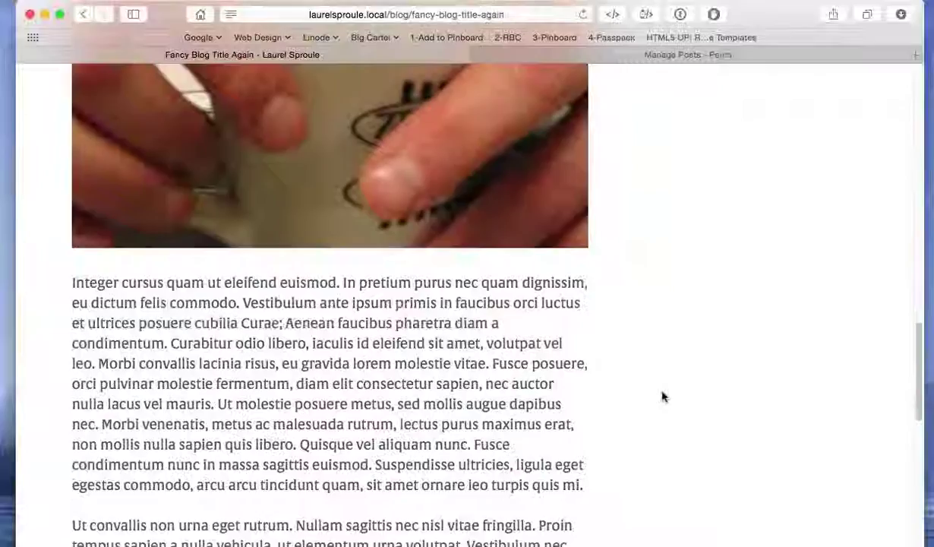
scroll(661, 395, down, 2)
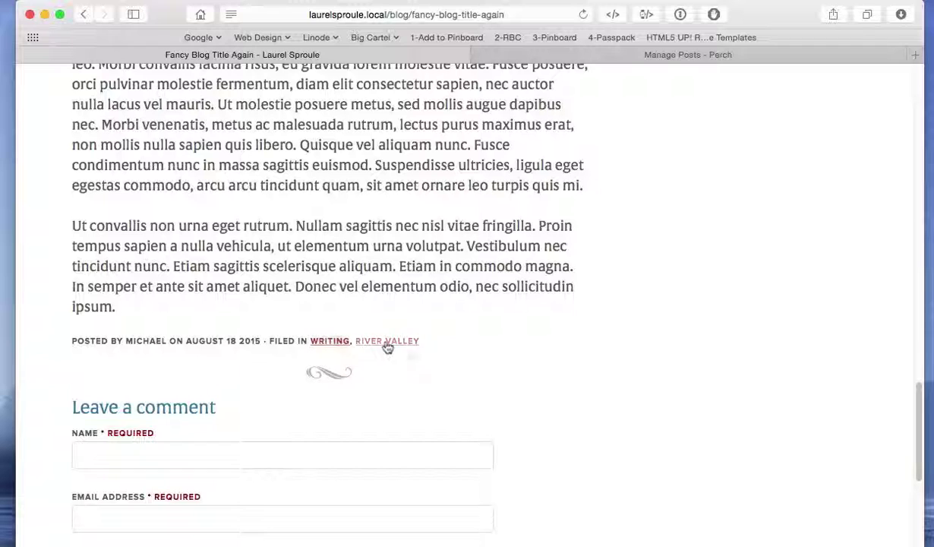
scroll(628, 392, down, 10)
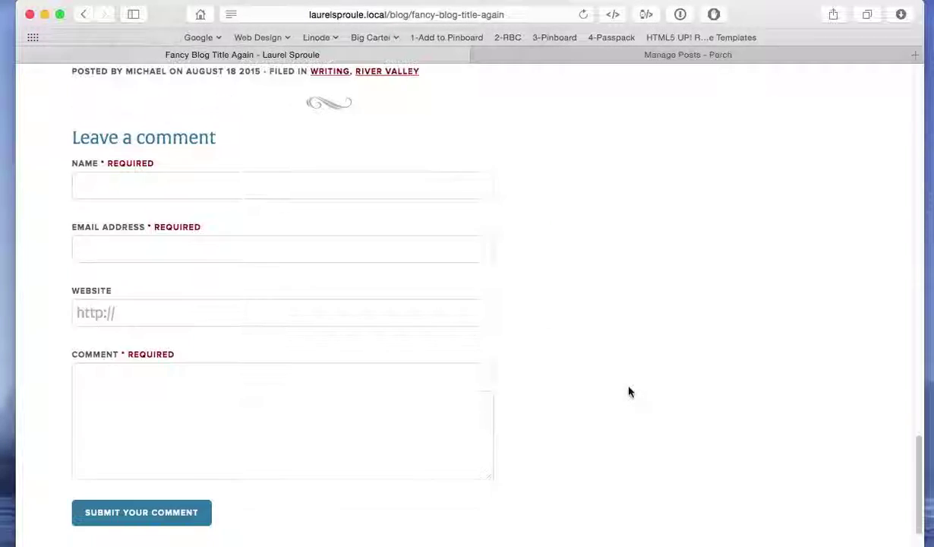
scroll(628, 391, up, 5)
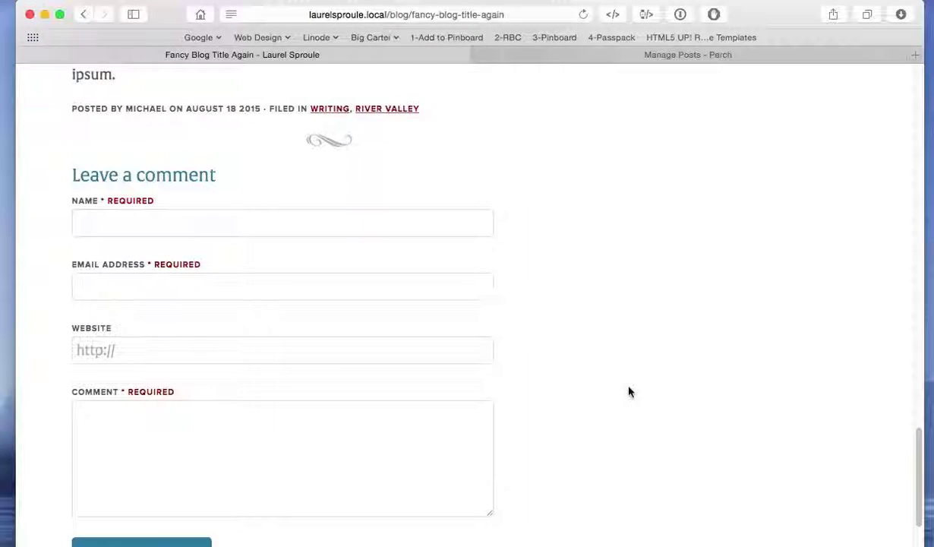
scroll(621, 392, up, 4)
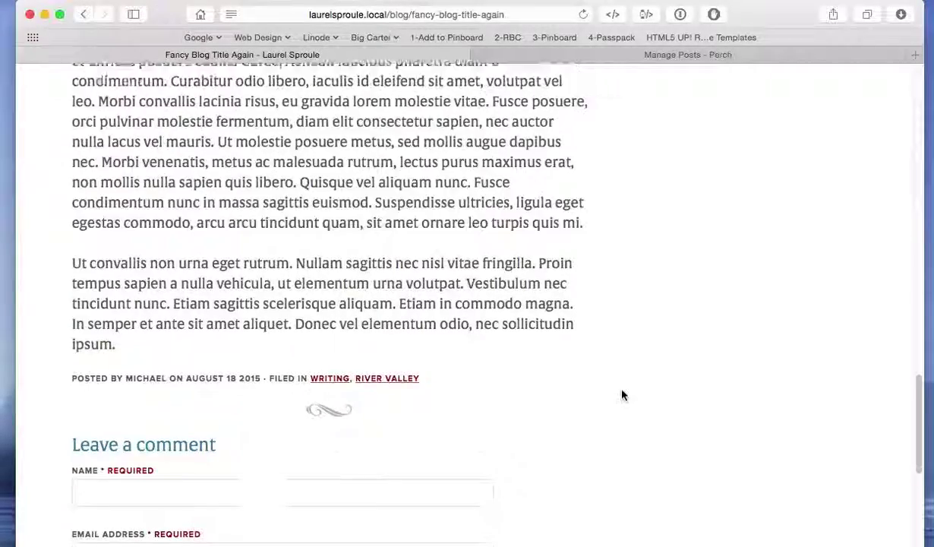
scroll(621, 393, up, 5)
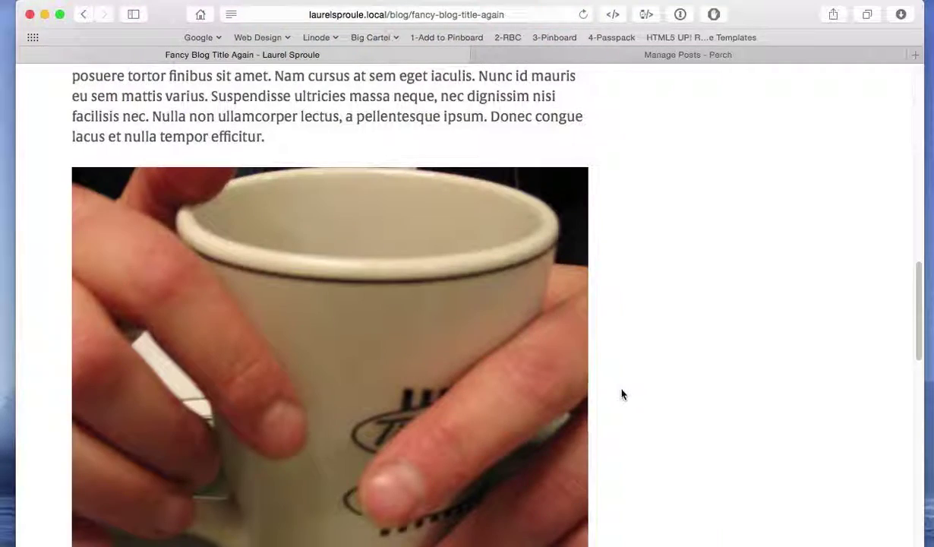
scroll(615, 394, up, 10)
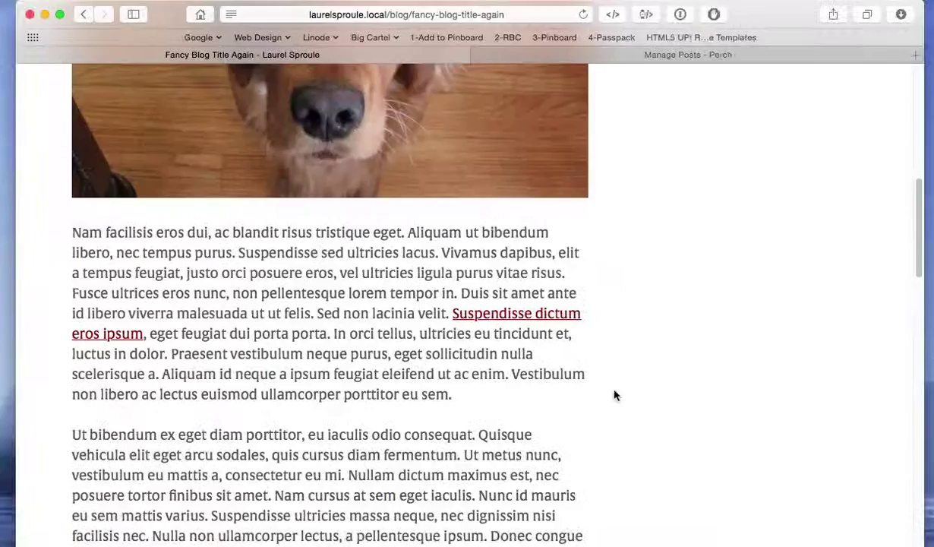
scroll(615, 393, up, 4)
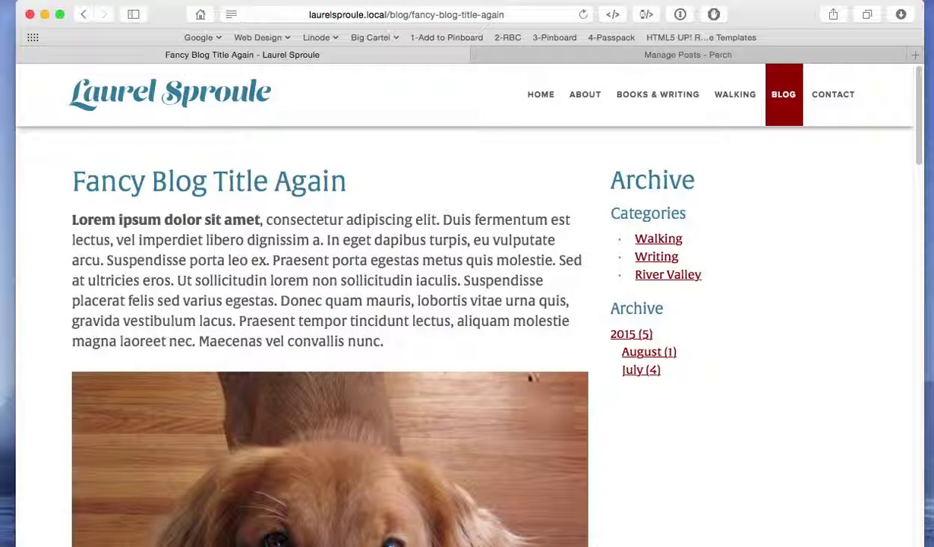
Replace 'Duis sit amet ante' in the post body with 'Hello make your changes' and save.
click(511, 59)
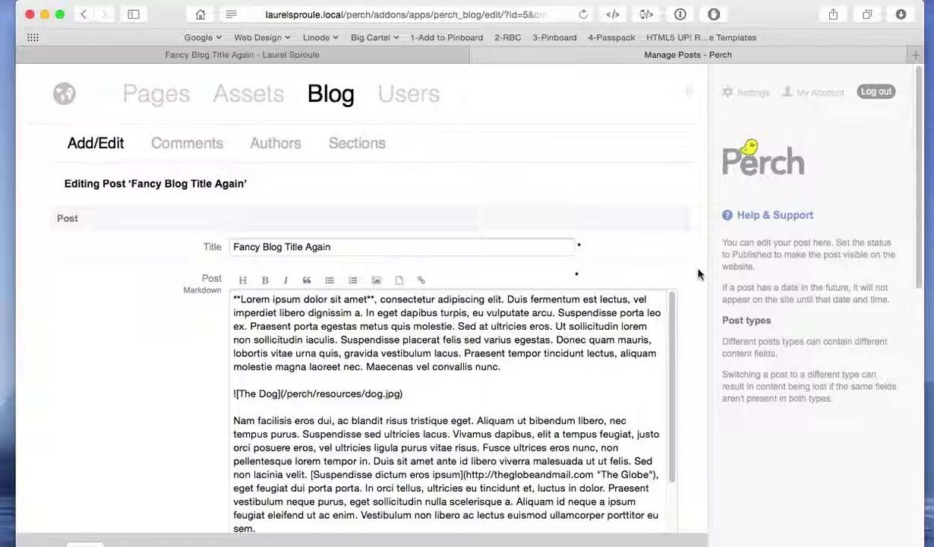
scroll(387, 327, down, 5)
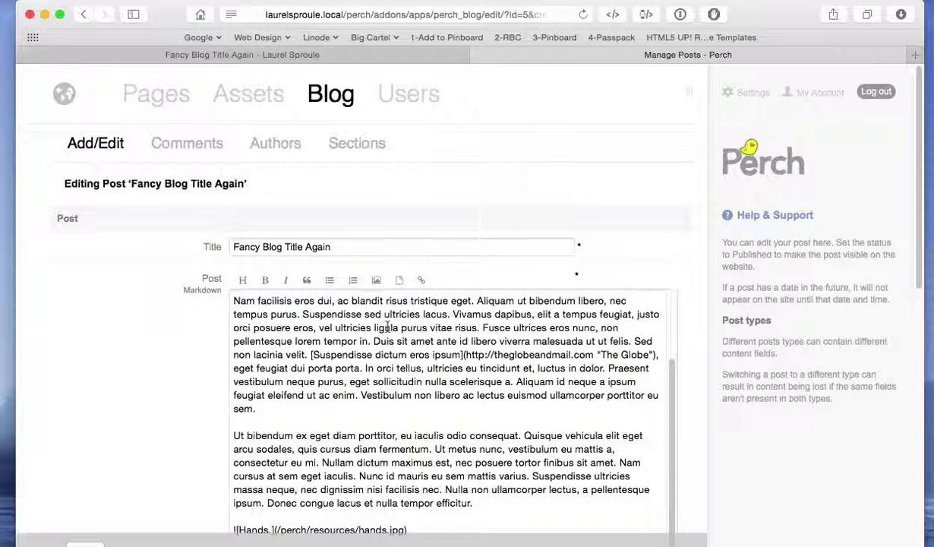
double_click(444, 341)
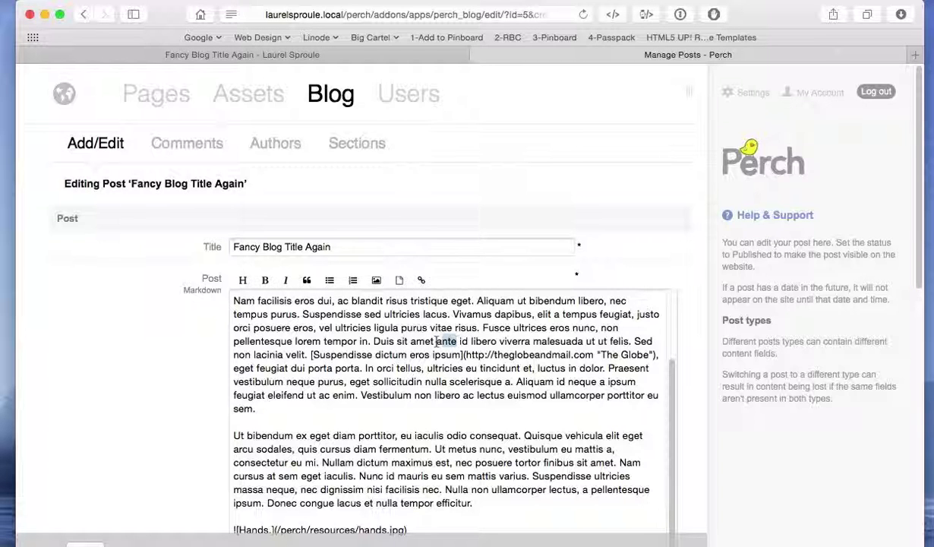
drag(430, 341, 374, 343)
text(Hello make your changes)
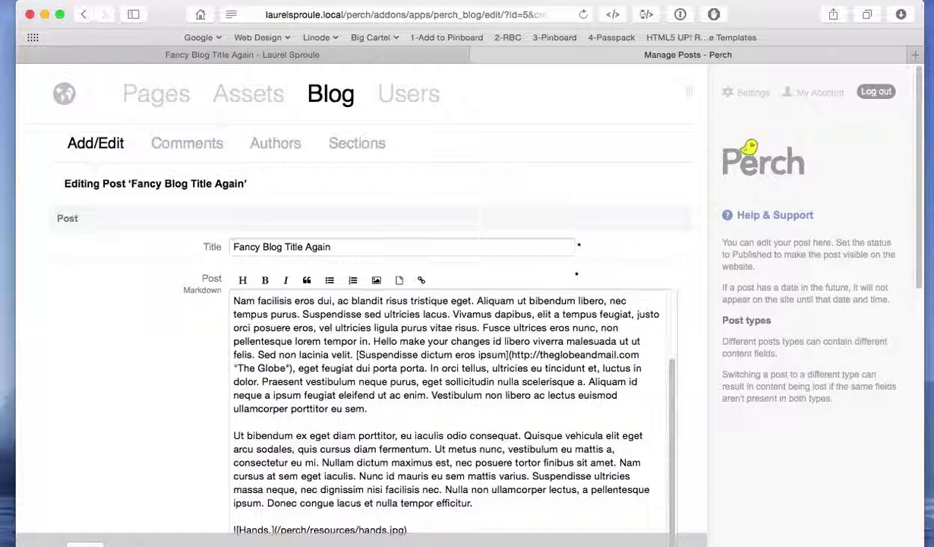
scroll(129, 355, down, 10)
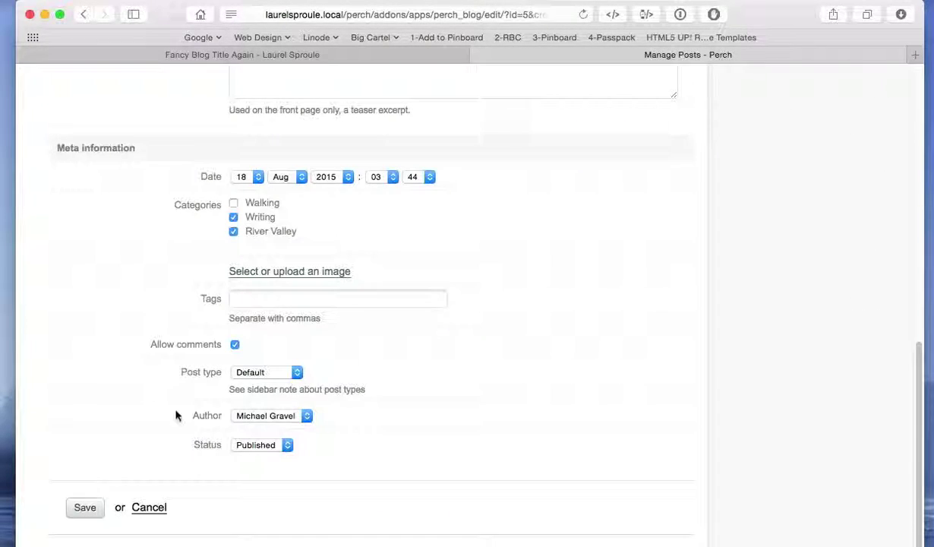
click(85, 507)
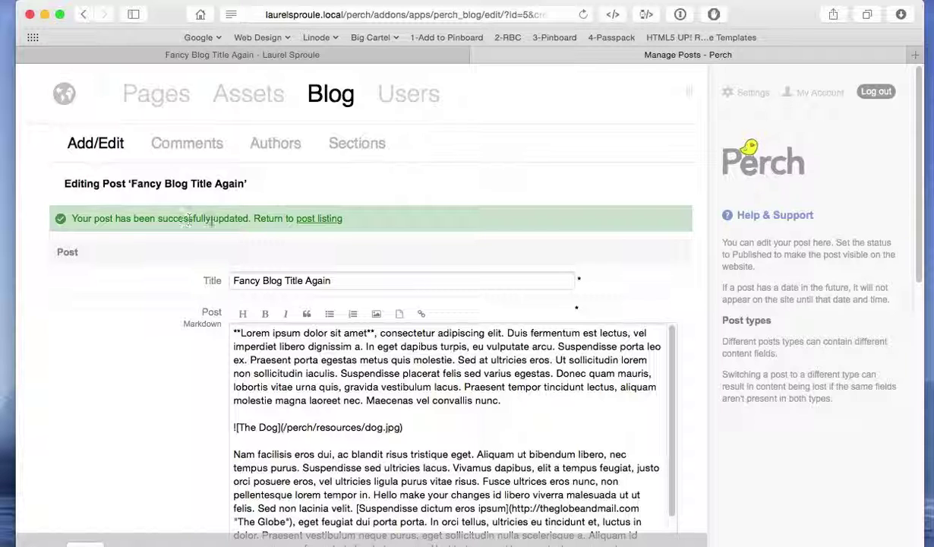
Follow the success message's post listing link back to the list of blog posts.
click(309, 217)
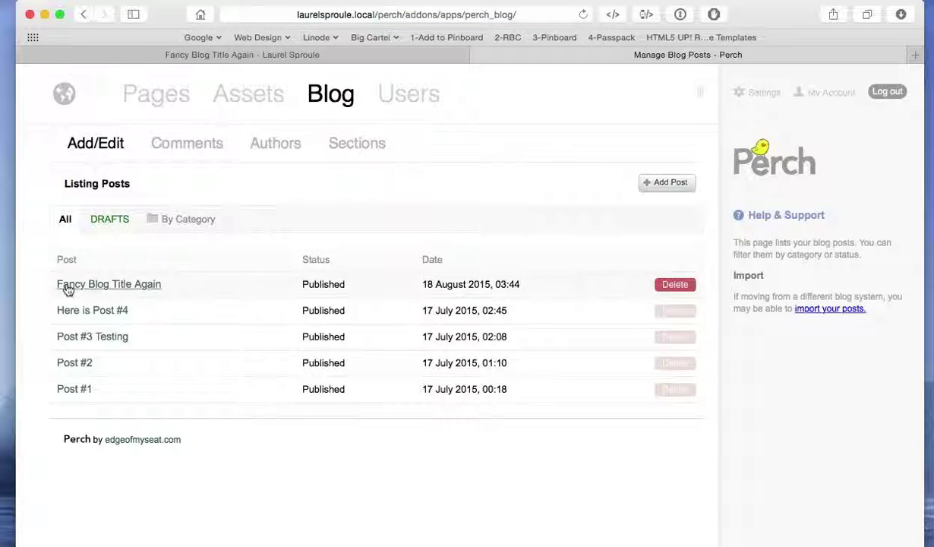